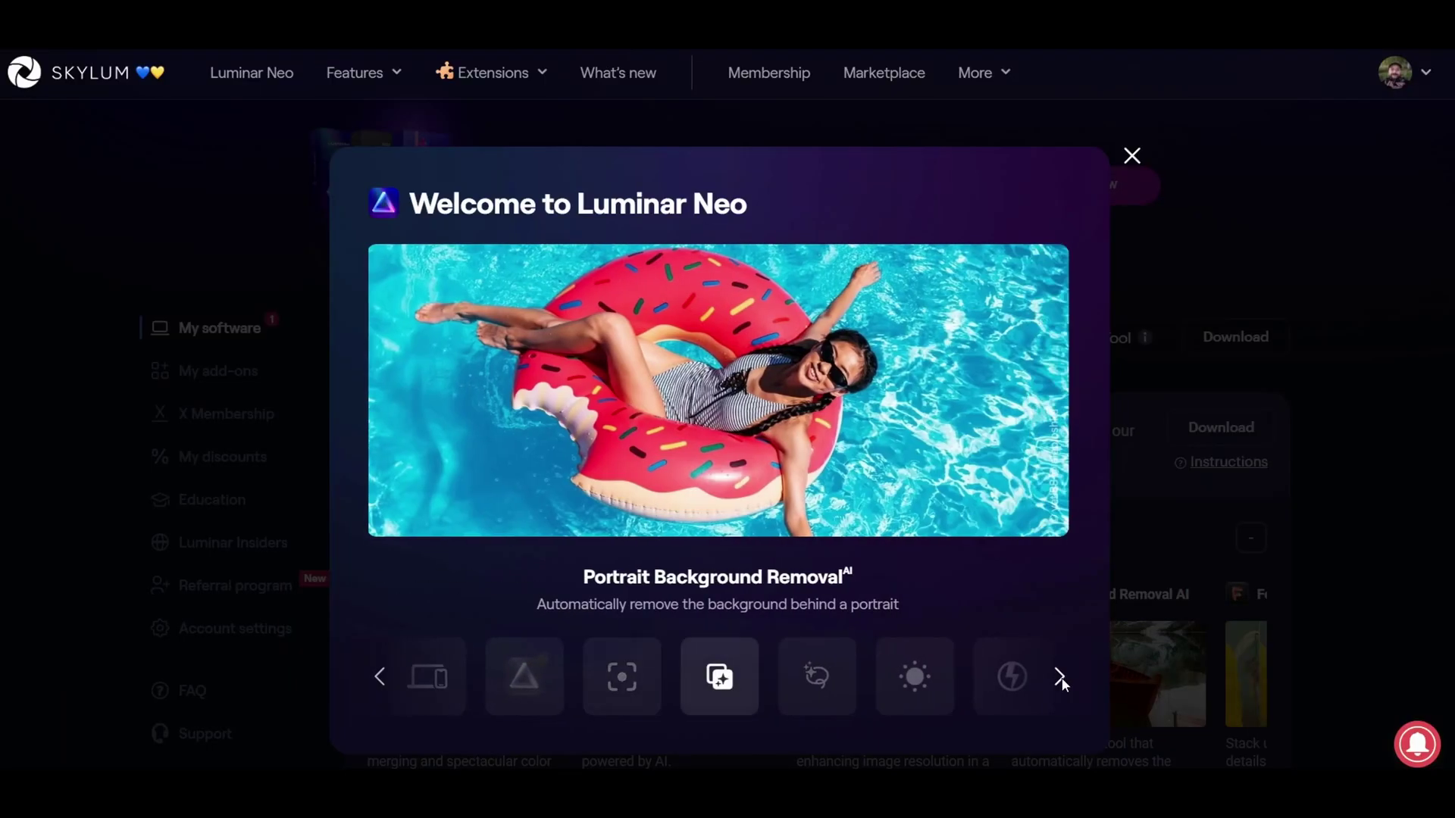
Step: Page through the welcome tour slides, from Portrait Background Removal to Layers
left_click(1059, 677)
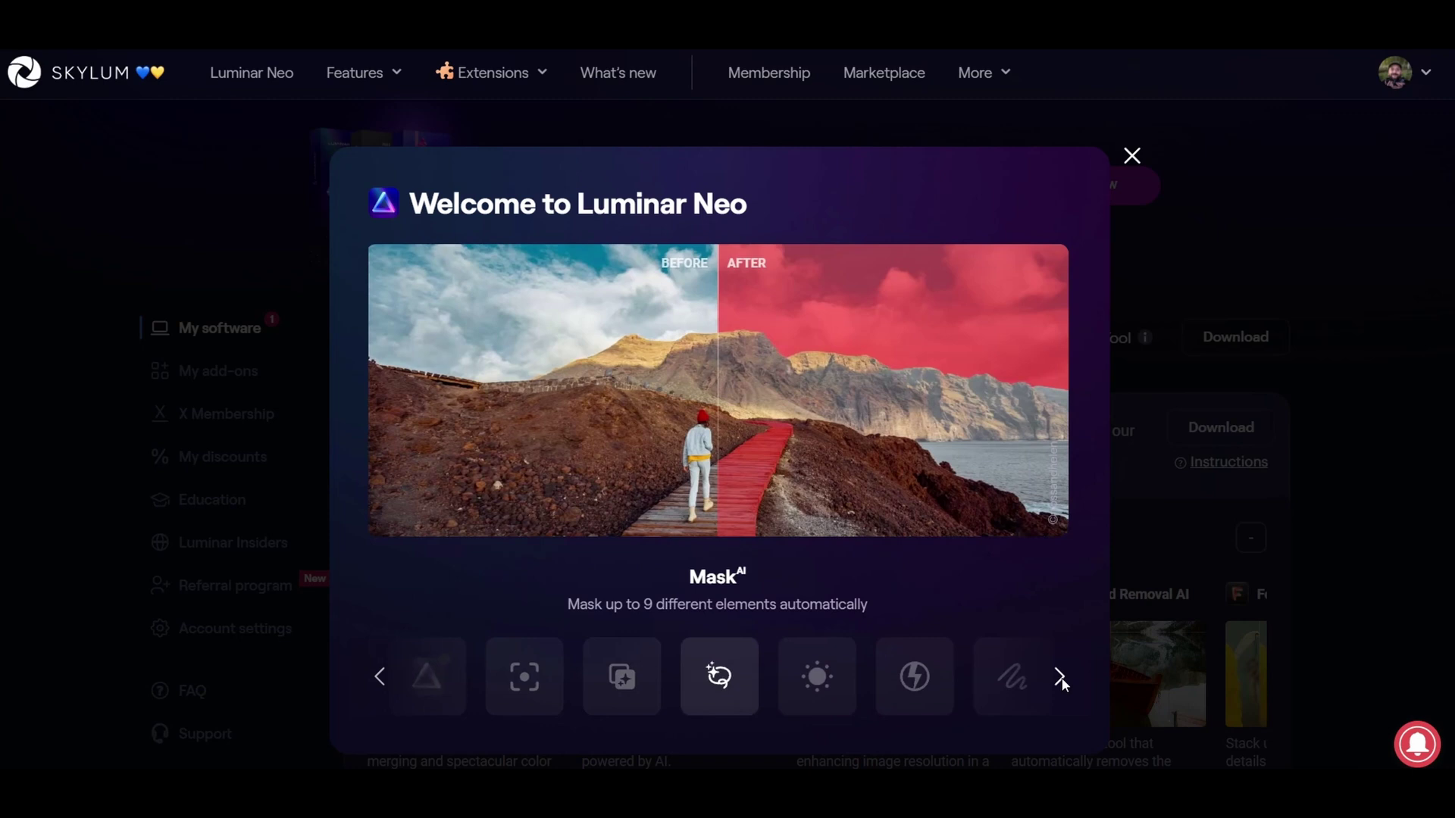
left_click(1060, 677)
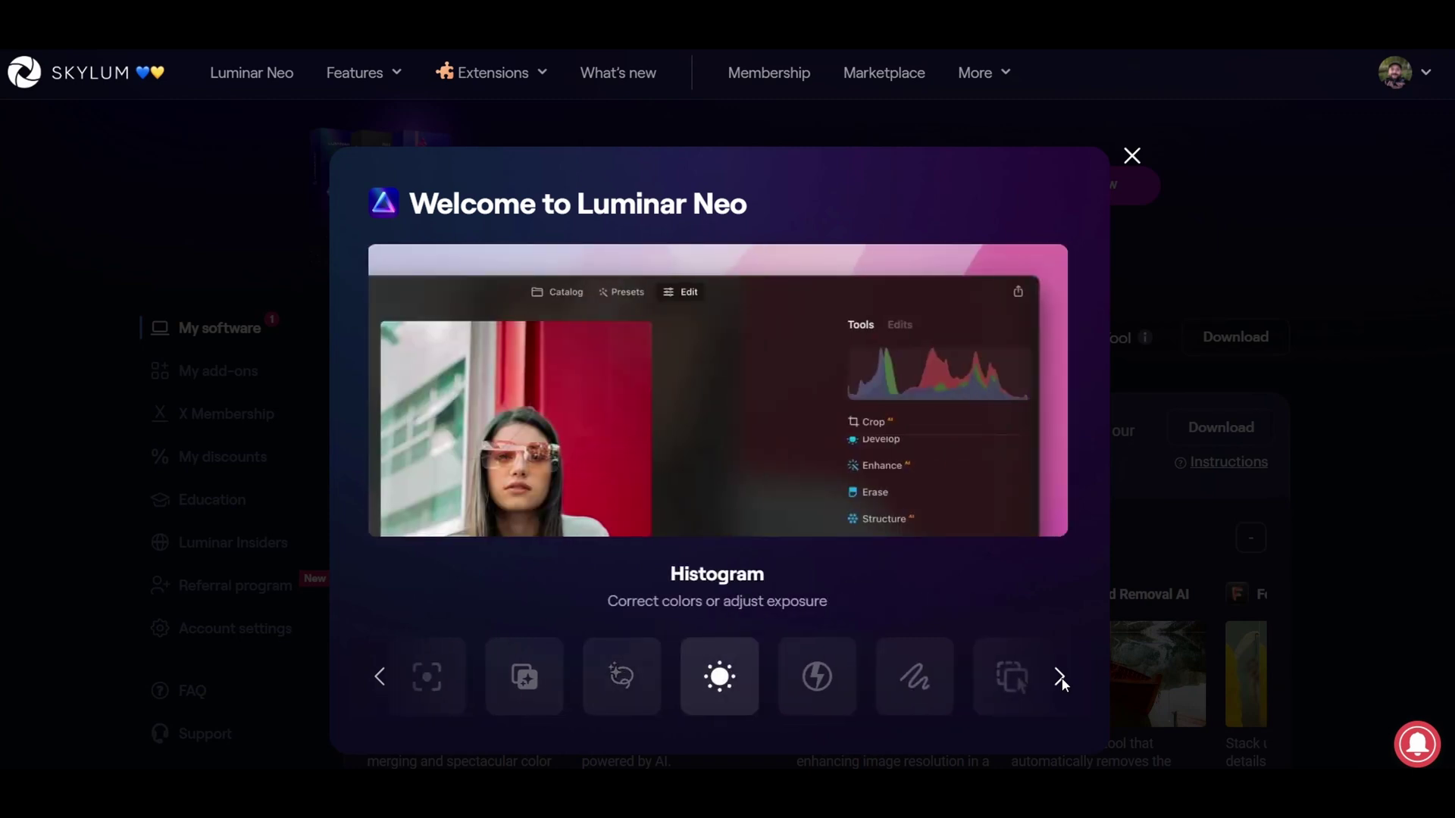
left_click(1059, 676)
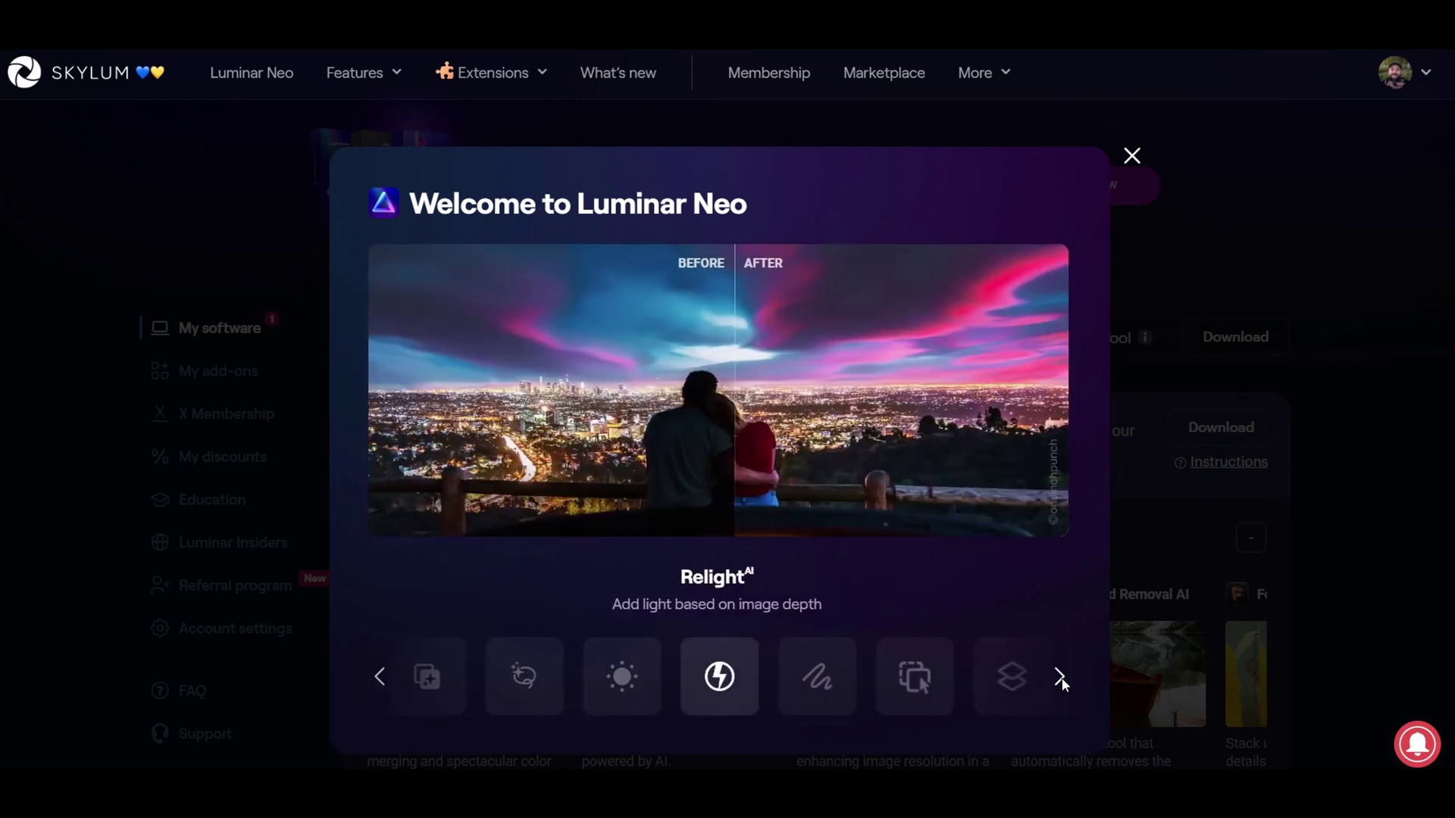
left_click(1060, 677)
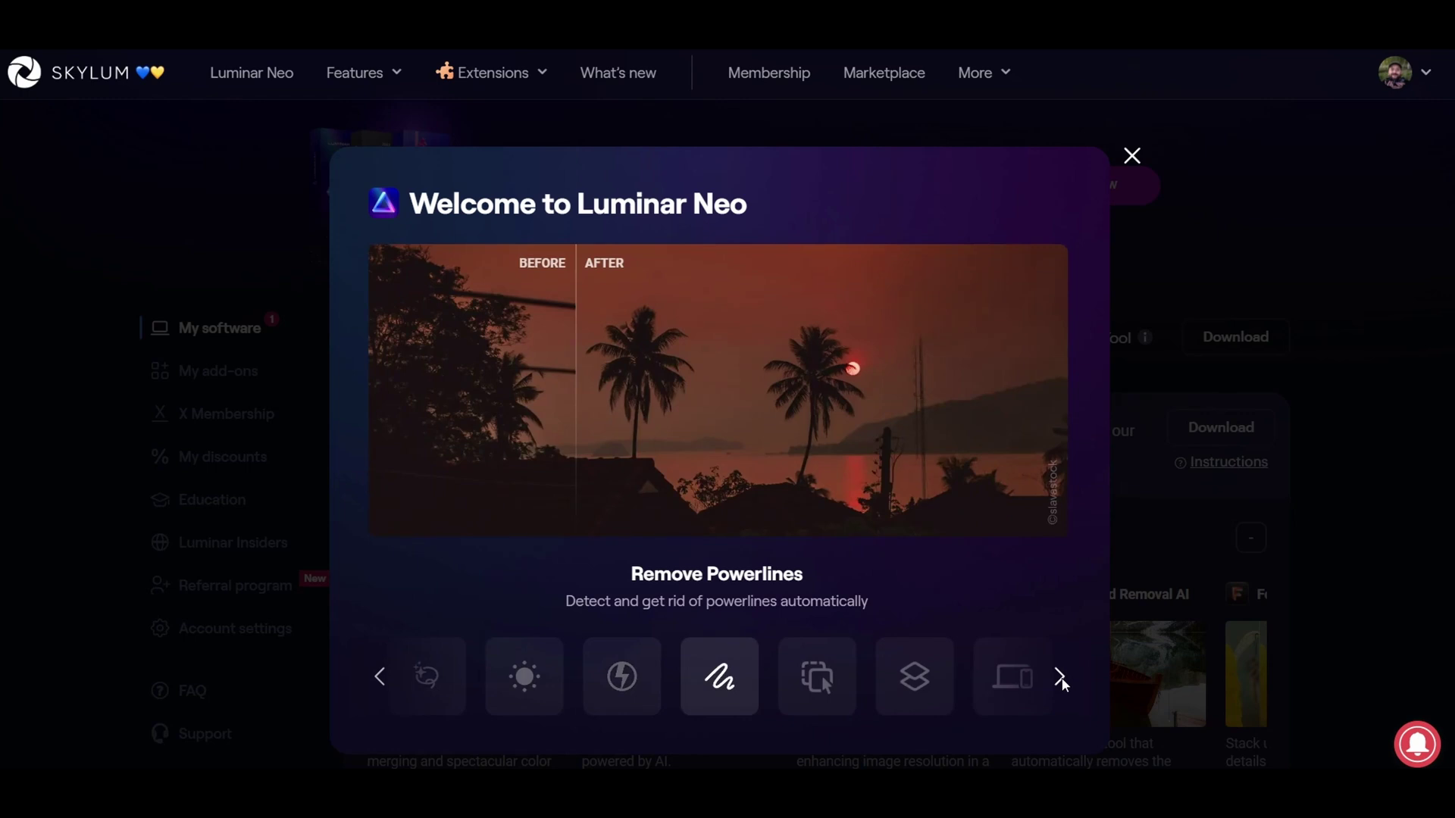
left_click(1059, 677)
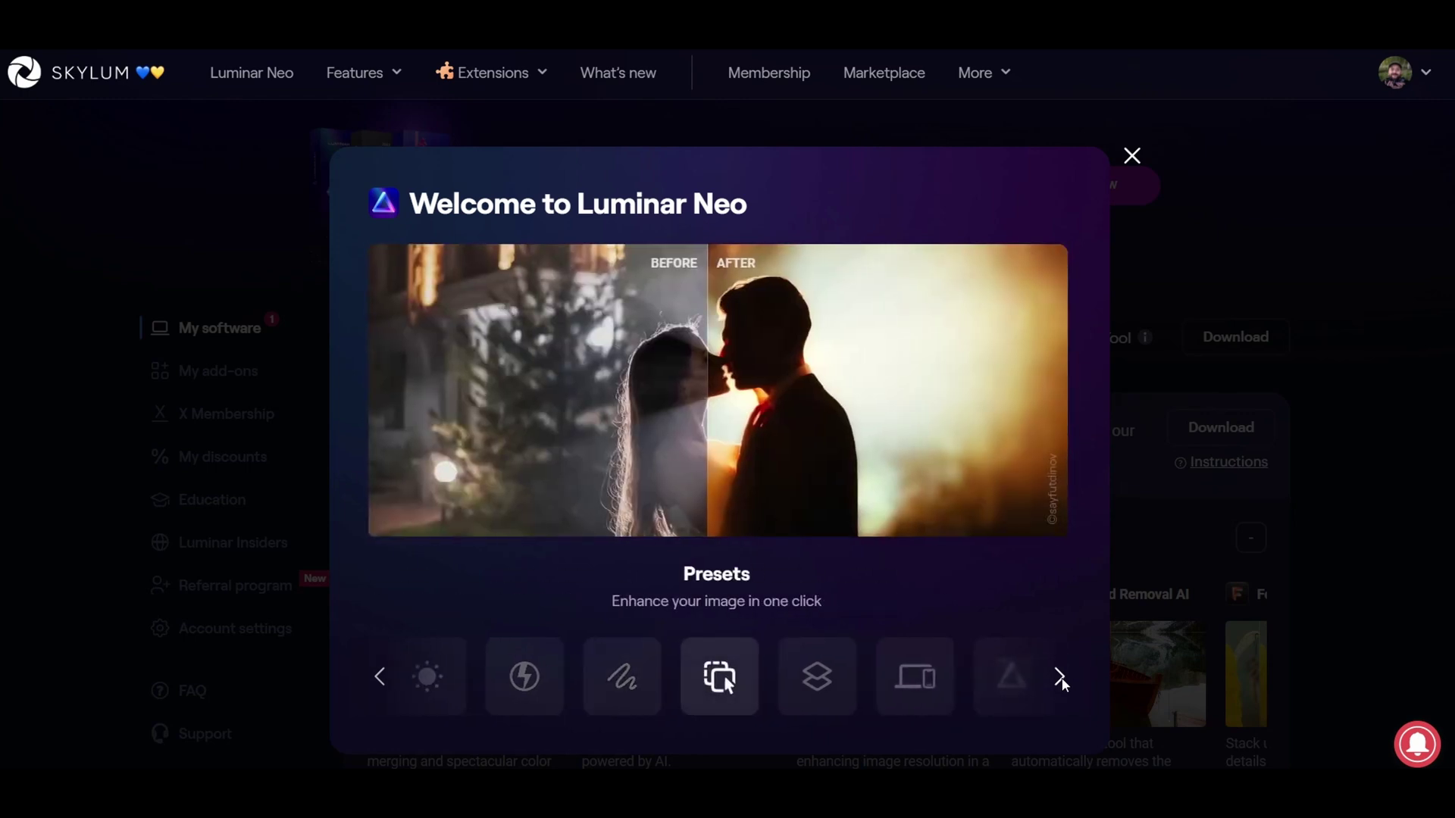
left_click(1059, 677)
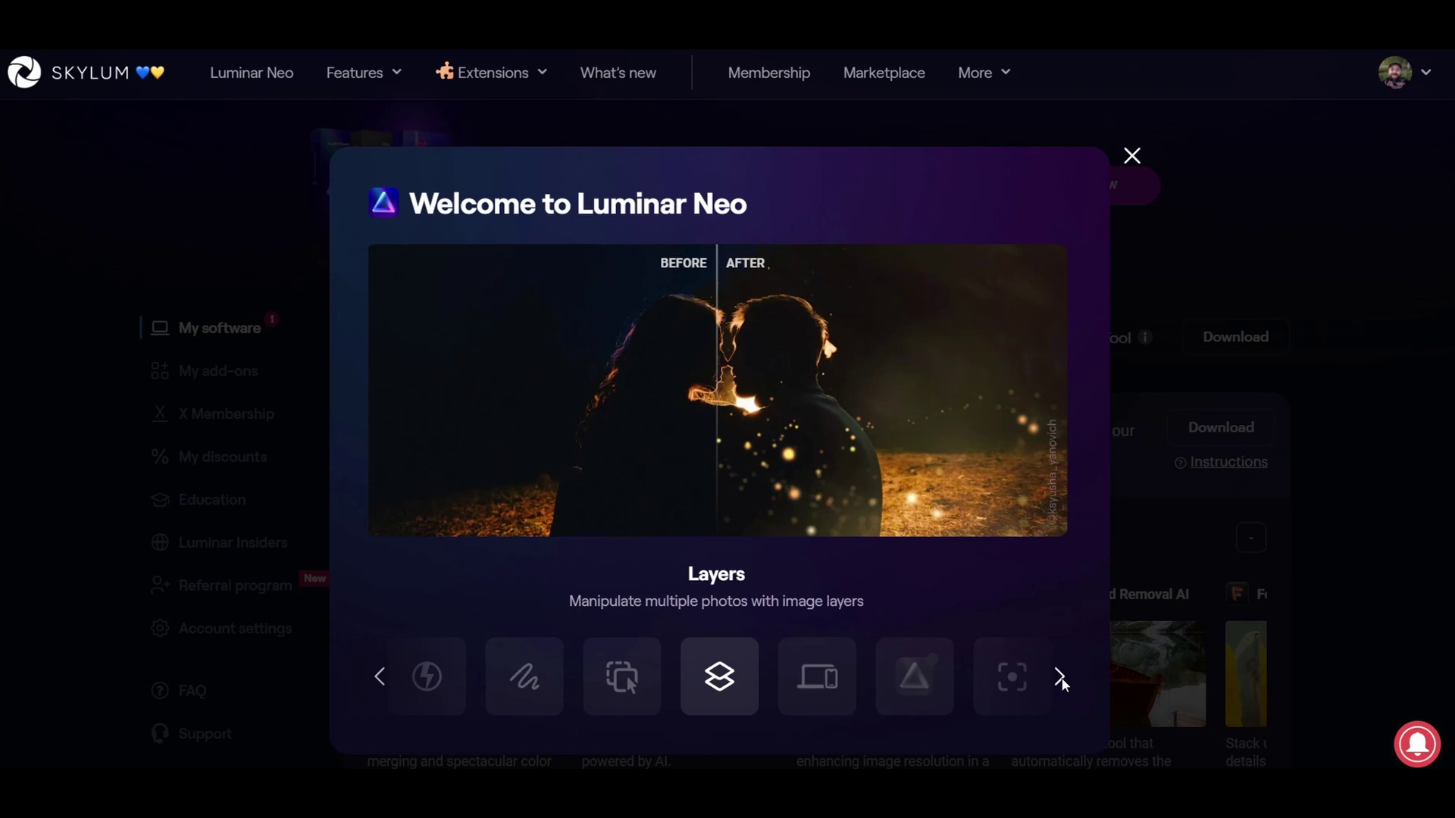
left_click(1059, 676)
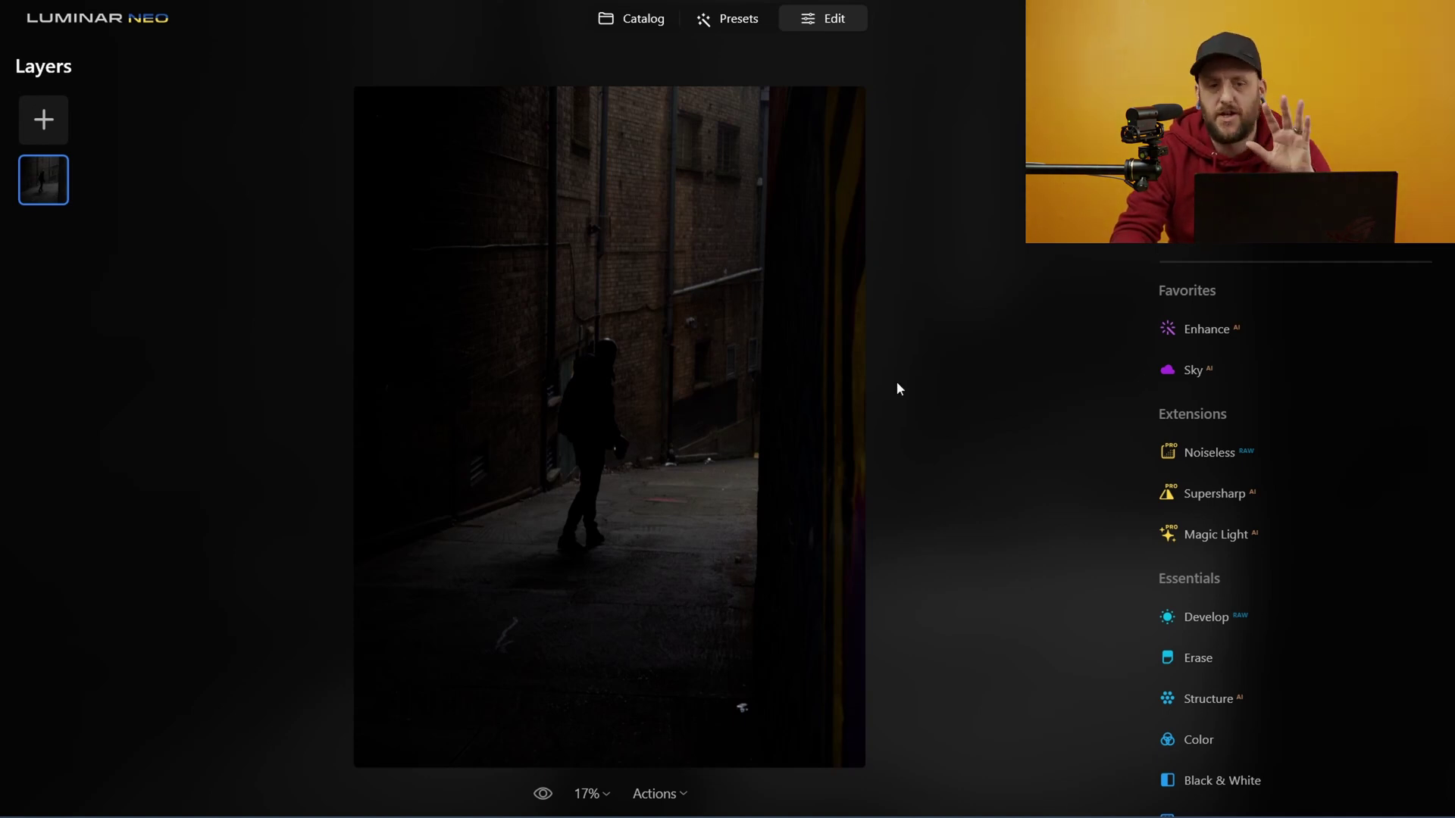
Step: Raise the alley photo's Develop exposure to 1.09
left_click(1225, 626)
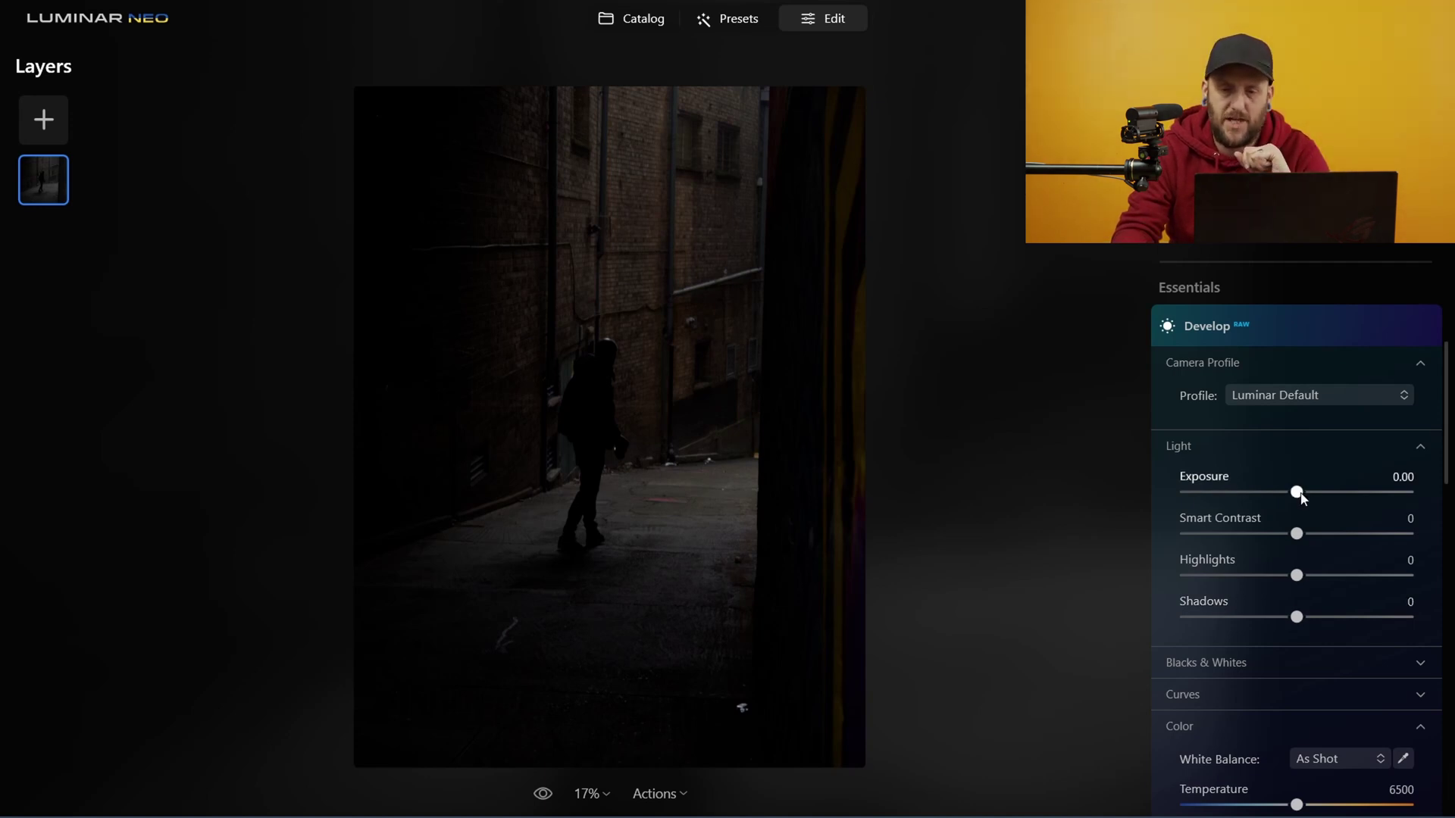
left_click_drag(1301, 496, 1325, 494)
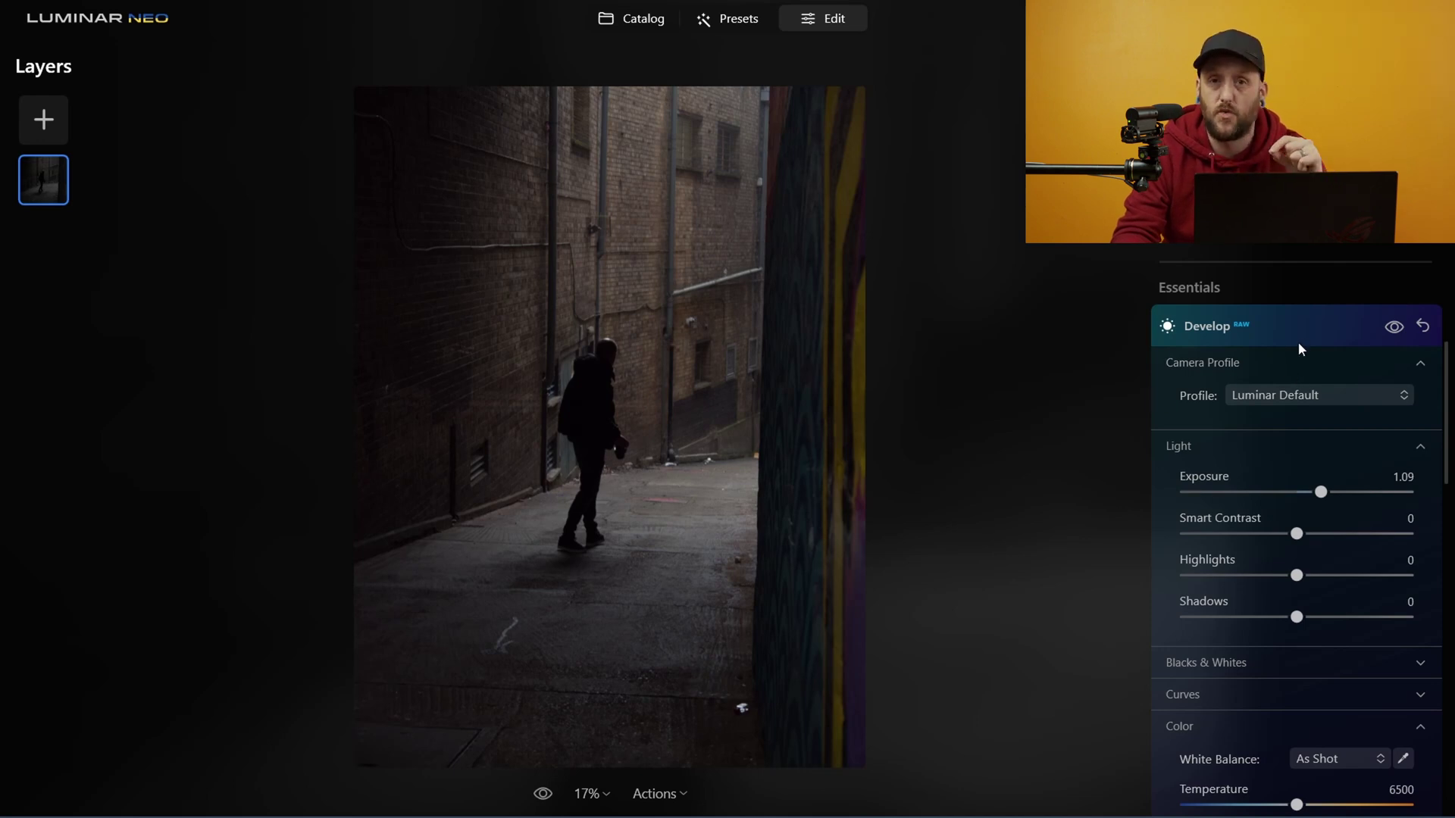
Step: Make the alley photo monochrome with the Black & White tool's Convert to B&W
scroll(1295, 370, "down", 10)
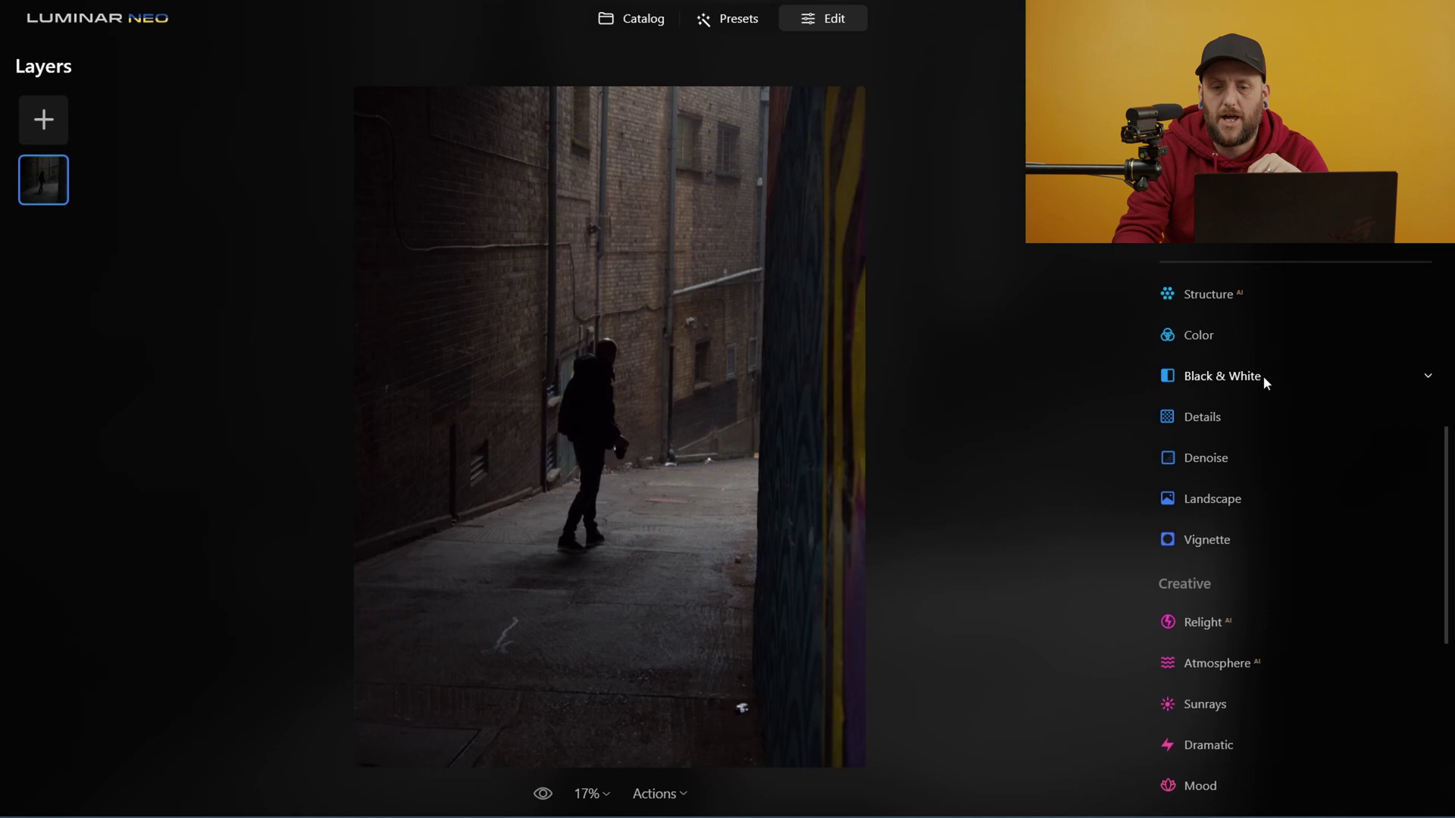
left_click(1261, 375)
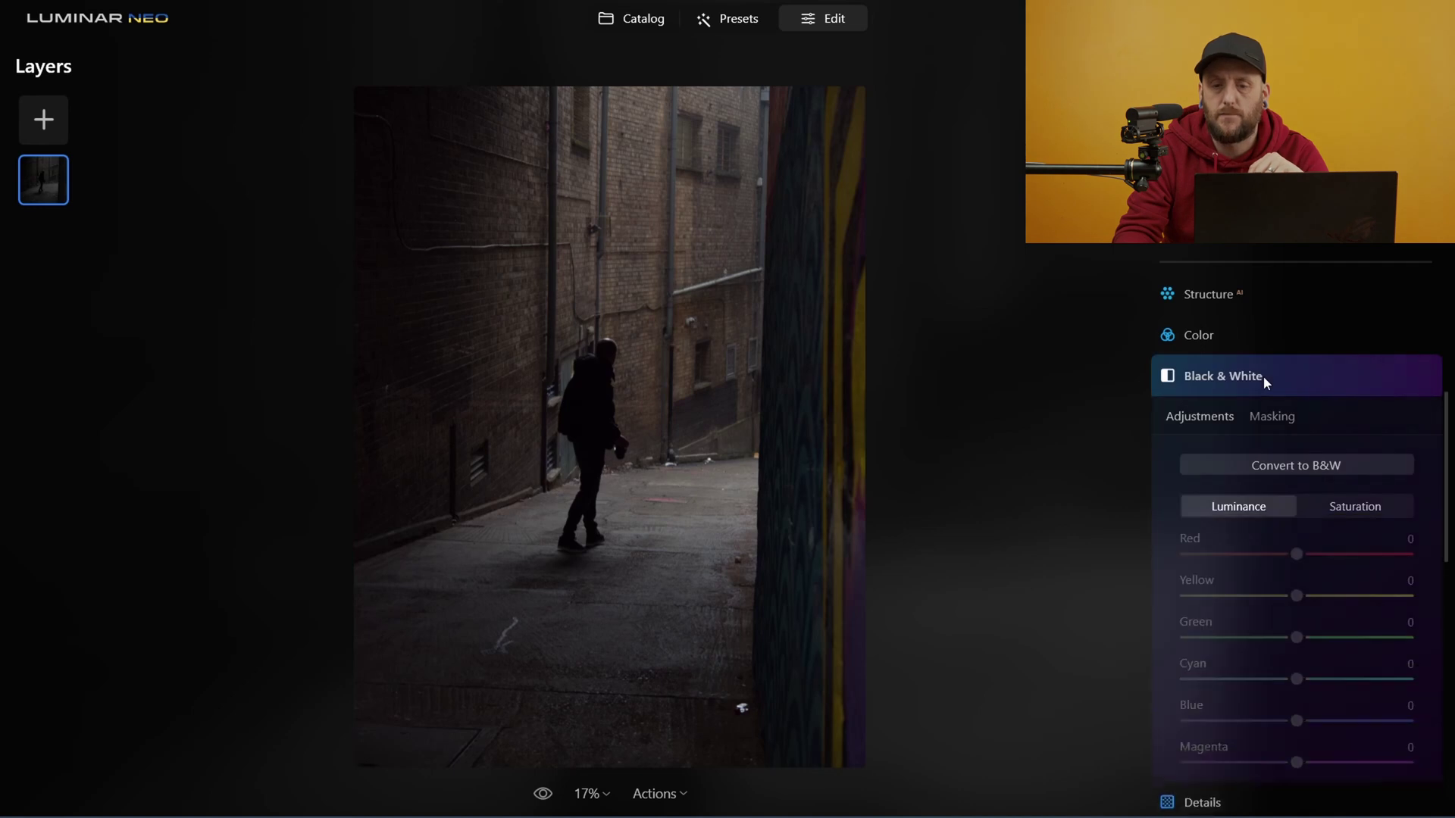
left_click(1295, 453)
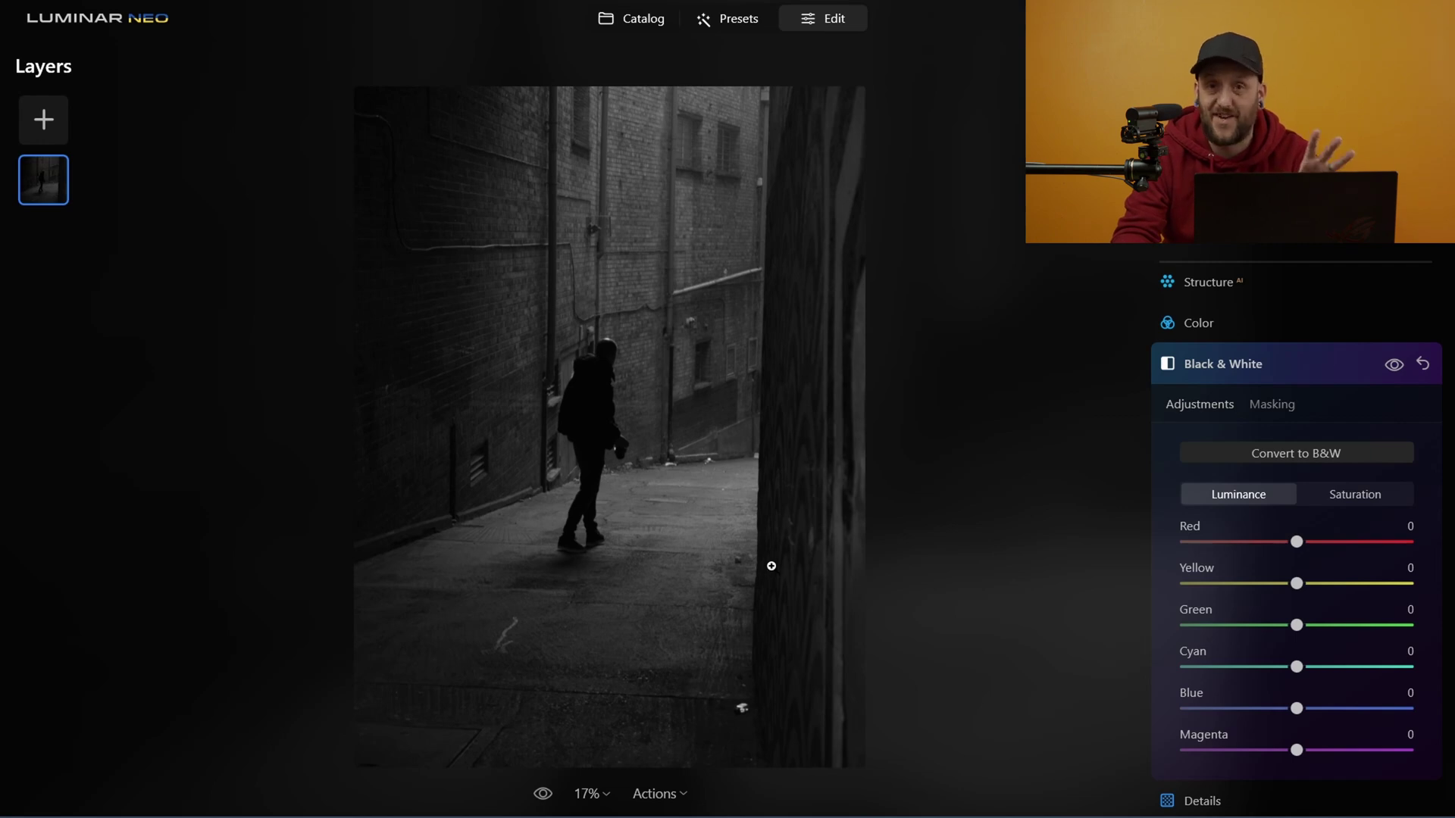
Step: Set Relight AI to Brightness Near -72, Brightness Far 66 and Depth 98
left_click(1294, 362)
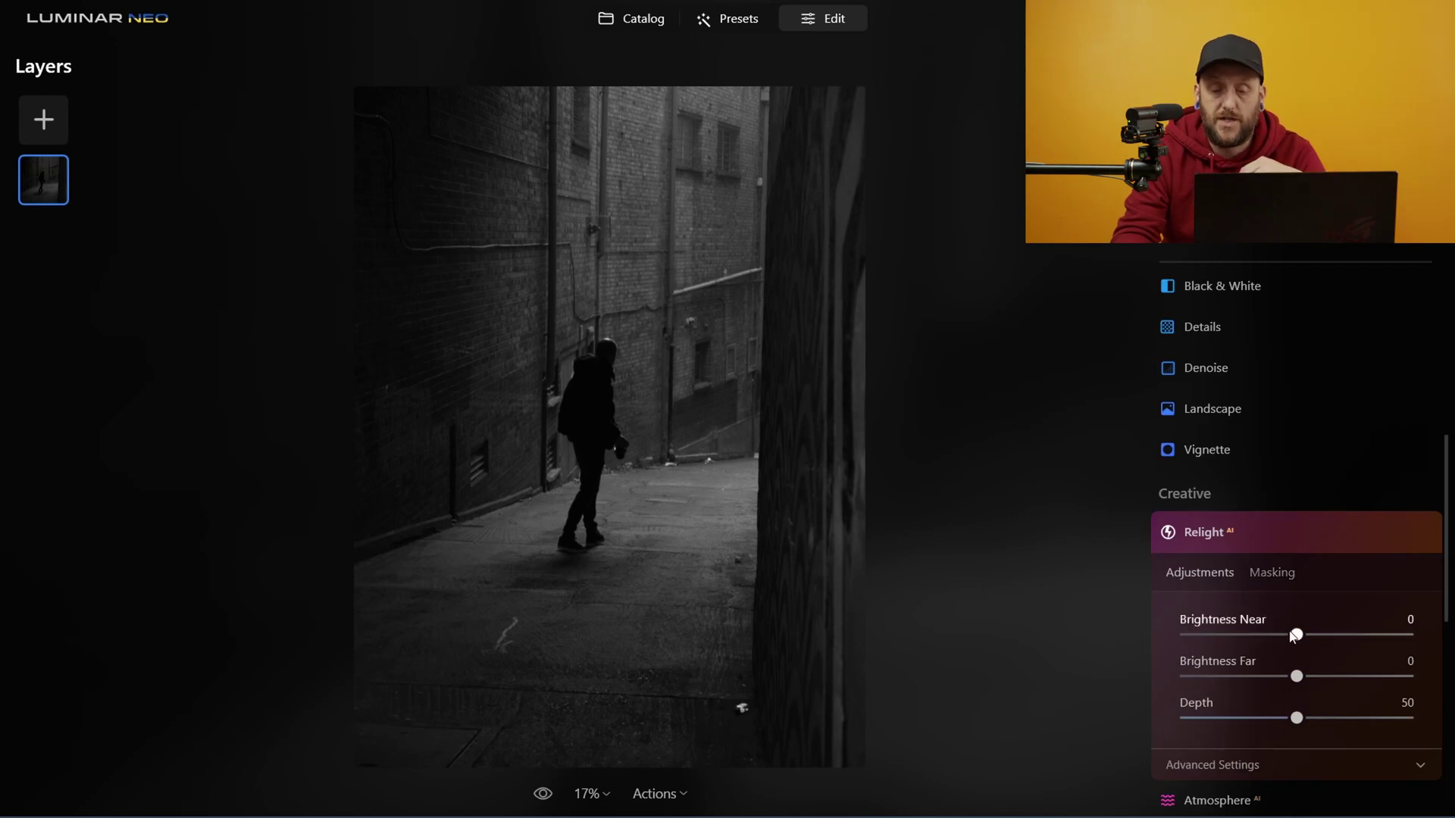
left_click_drag(1296, 635, 1240, 636)
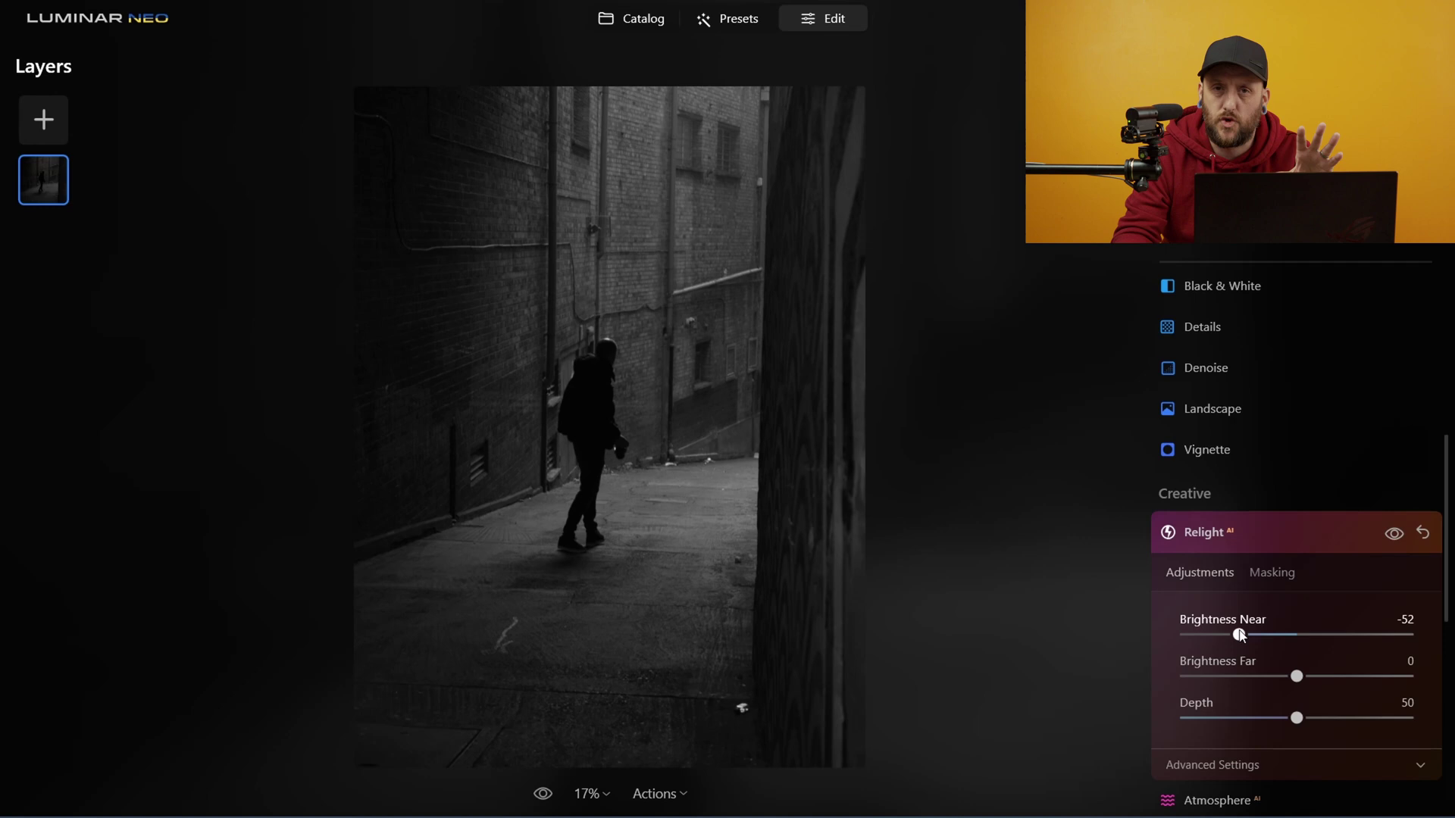
left_click_drag(1296, 676, 1359, 682)
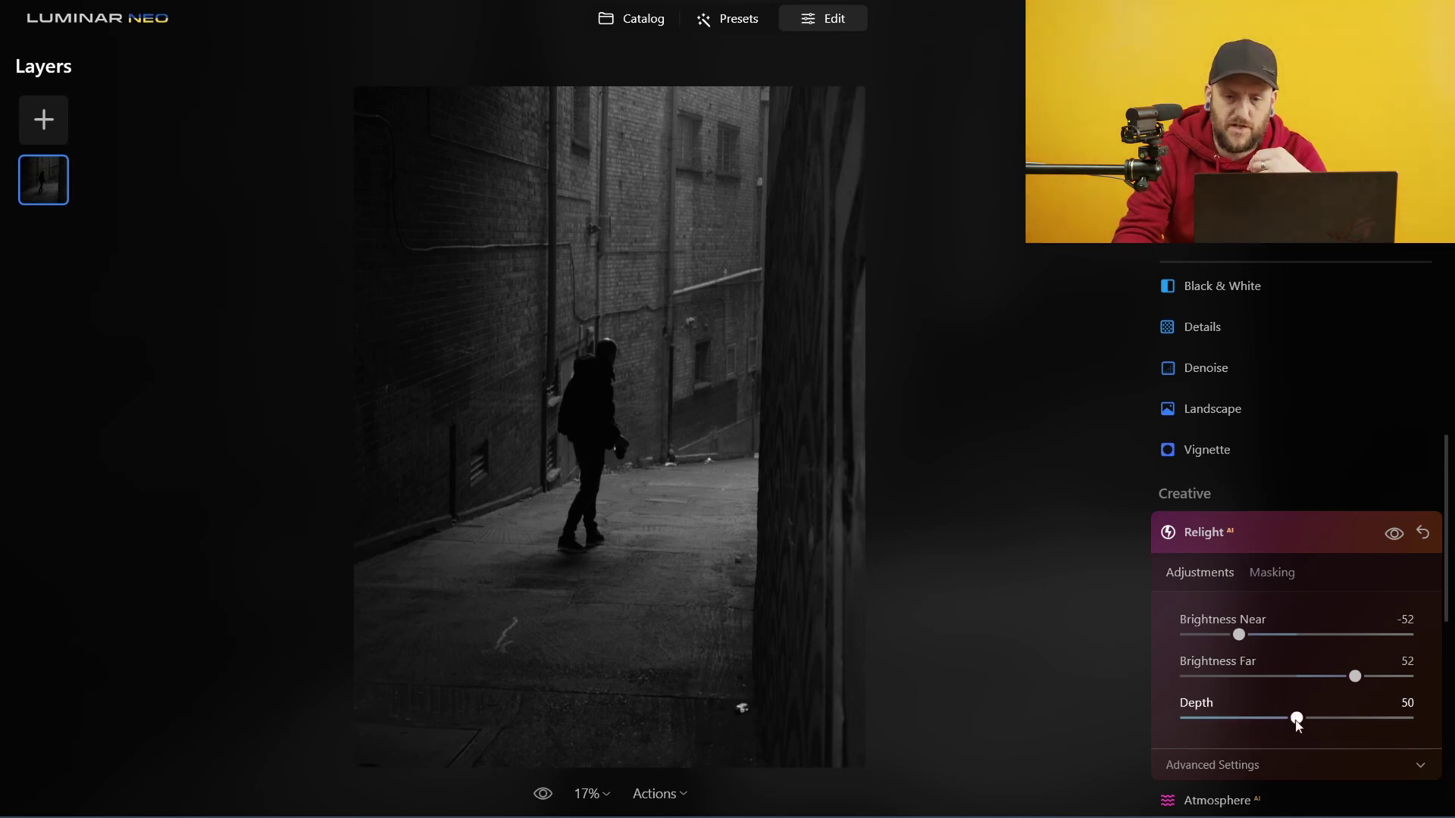
left_click_drag(1300, 721, 1404, 713)
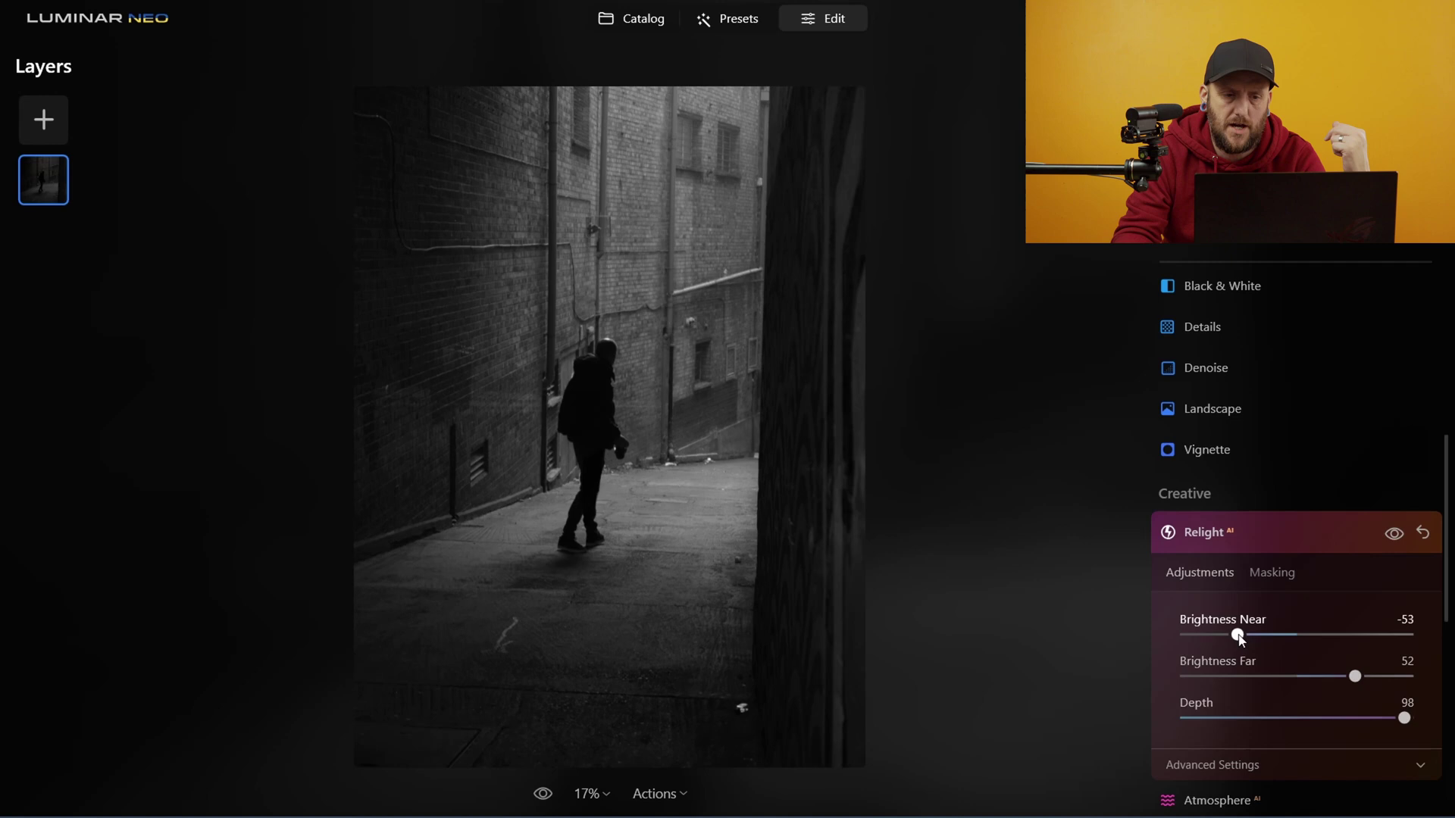
mouse_move(1233, 639)
left_mouse_down()
mouse_move(1189, 639)
mouse_move(1219, 640)
left_mouse_up()
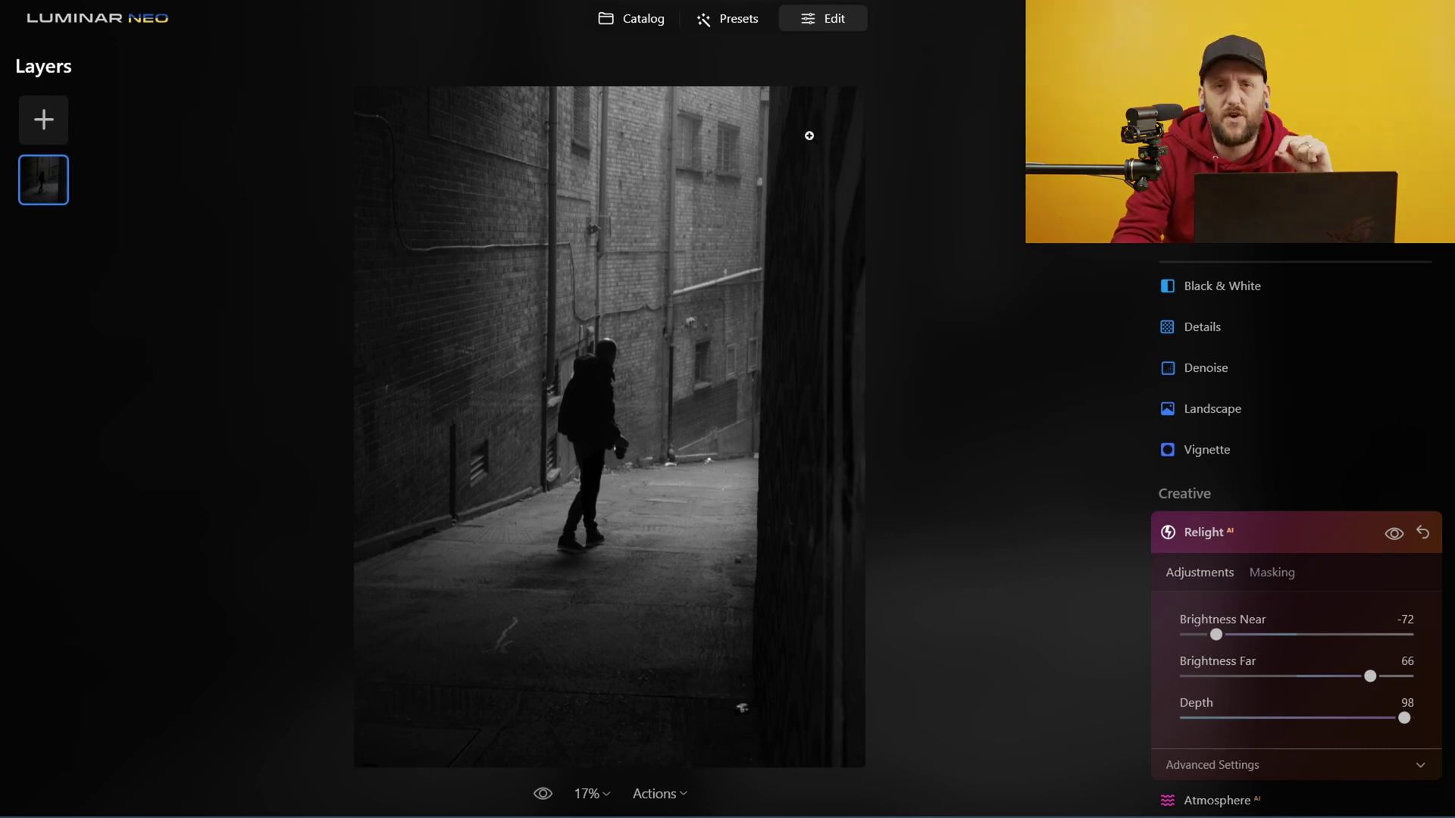
Step: Add a vignette with Amount -45, toggling it off and on to compare before and after
left_click(1206, 449)
mouse_move(1258, 554)
left_mouse_down()
mouse_move(1199, 554)
mouse_move(1251, 554)
left_mouse_up()
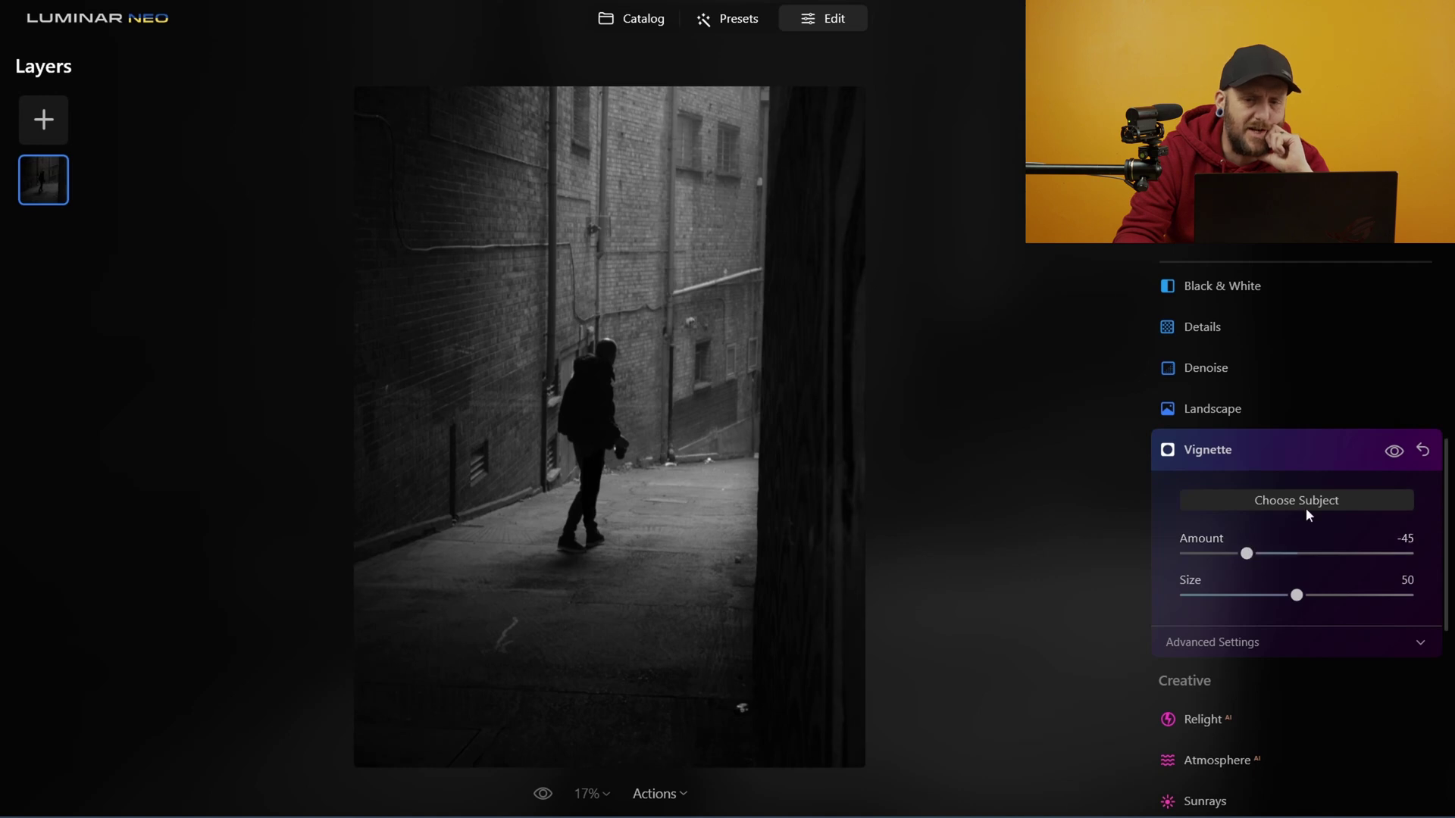
left_click(1396, 451)
left_click(1396, 452)
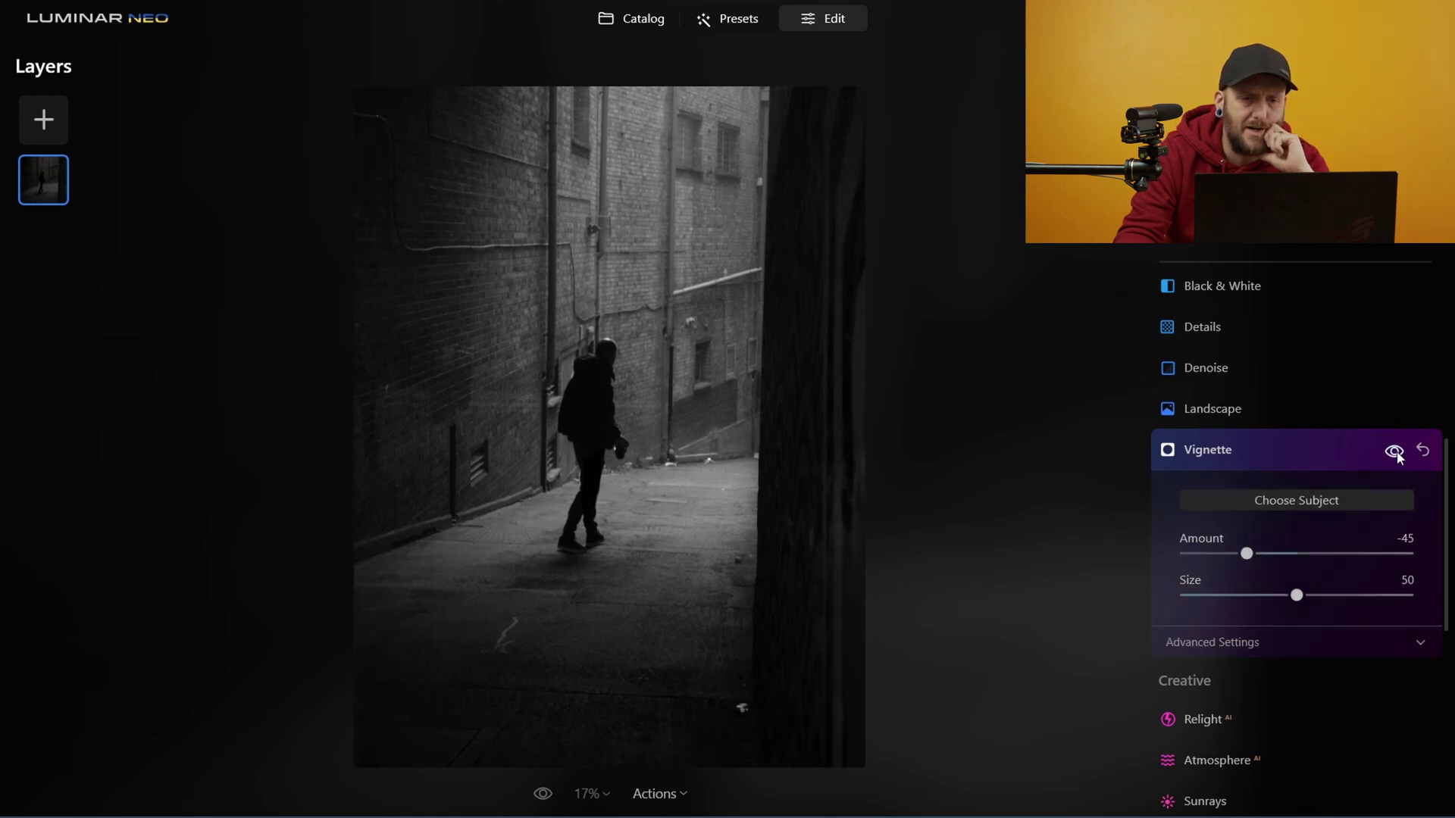
left_click(1396, 452)
left_click(1396, 452)
left_click(1395, 451)
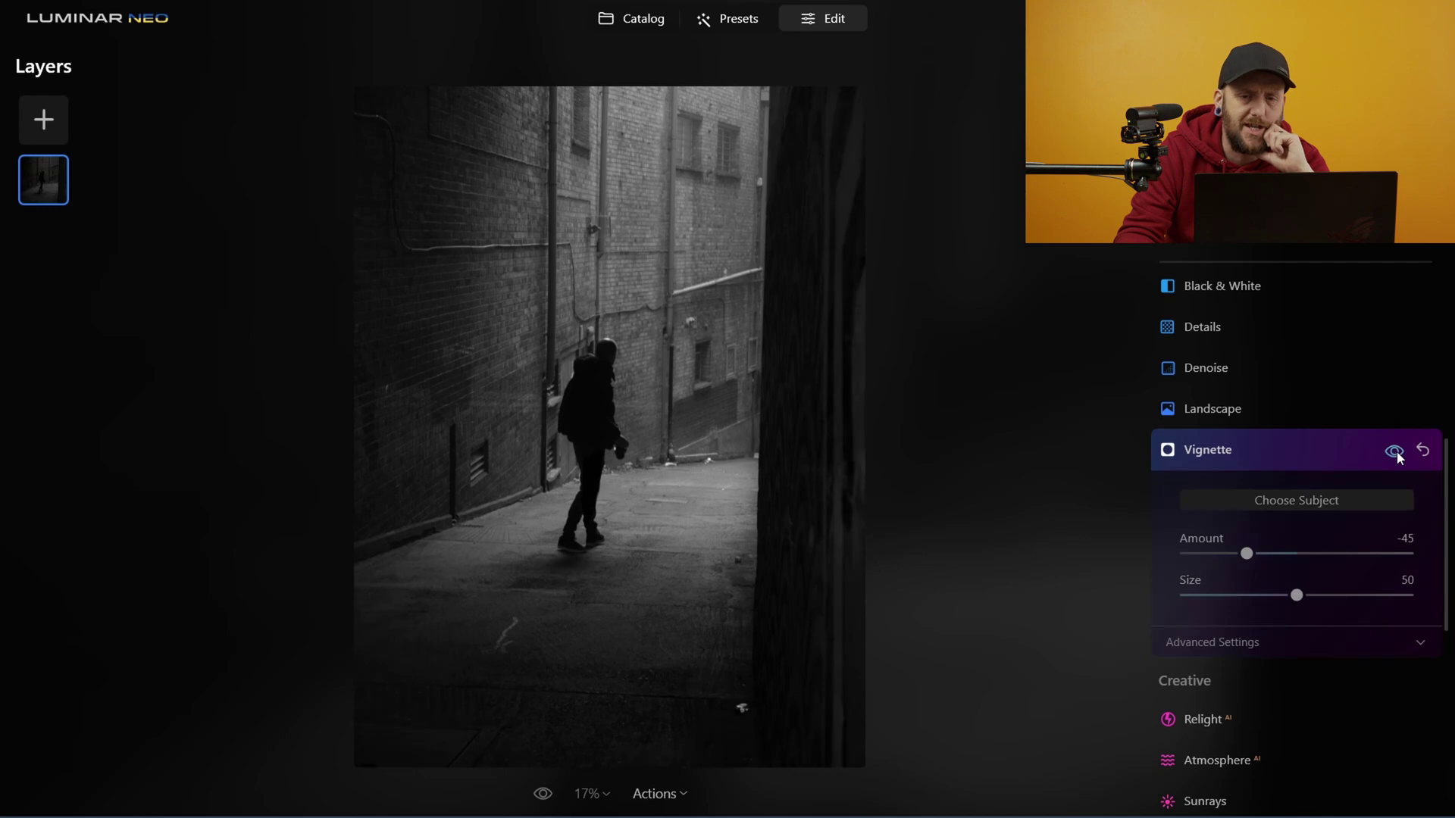
left_click(1395, 451)
left_click(1395, 451)
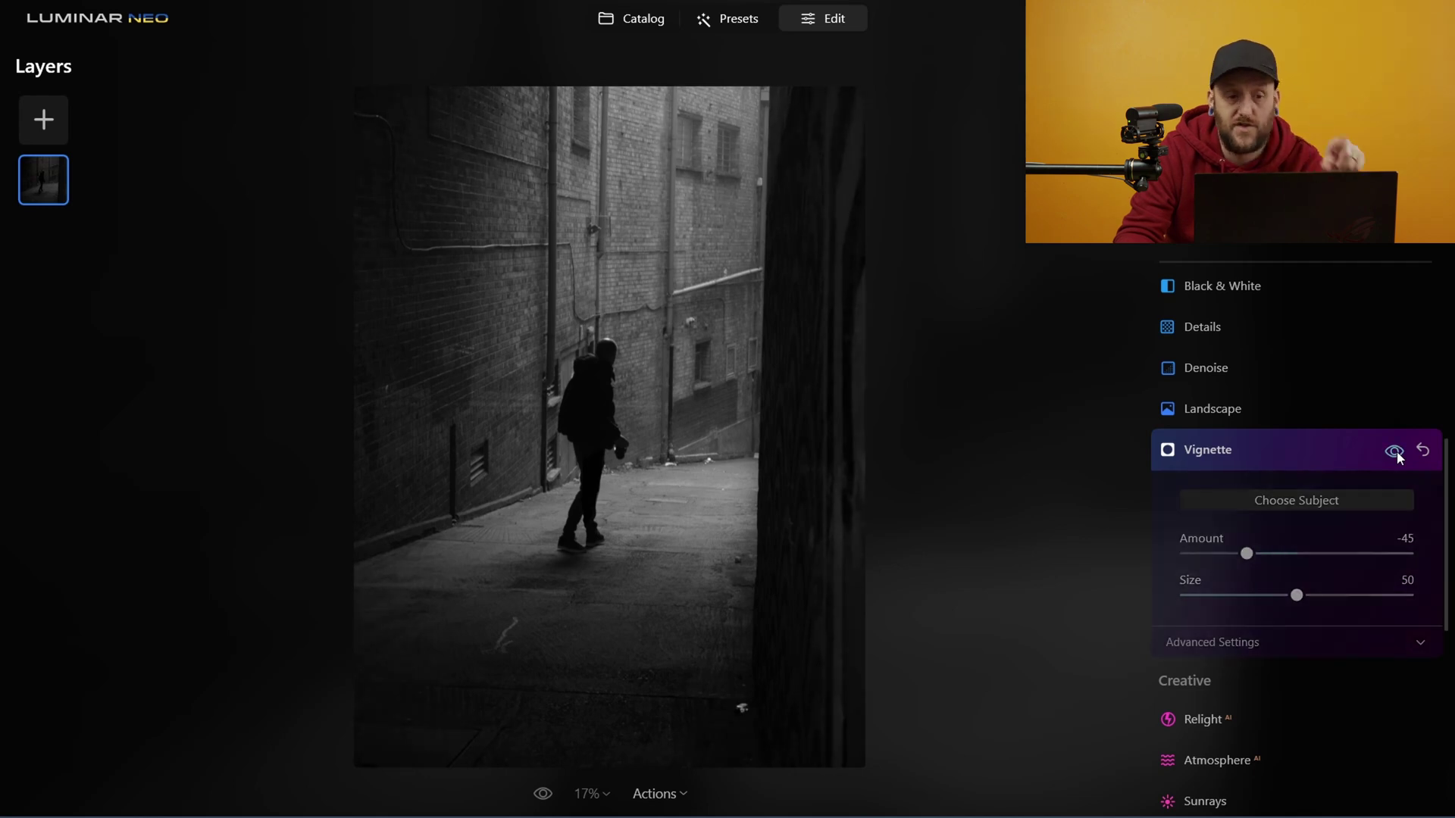
left_click(1395, 451)
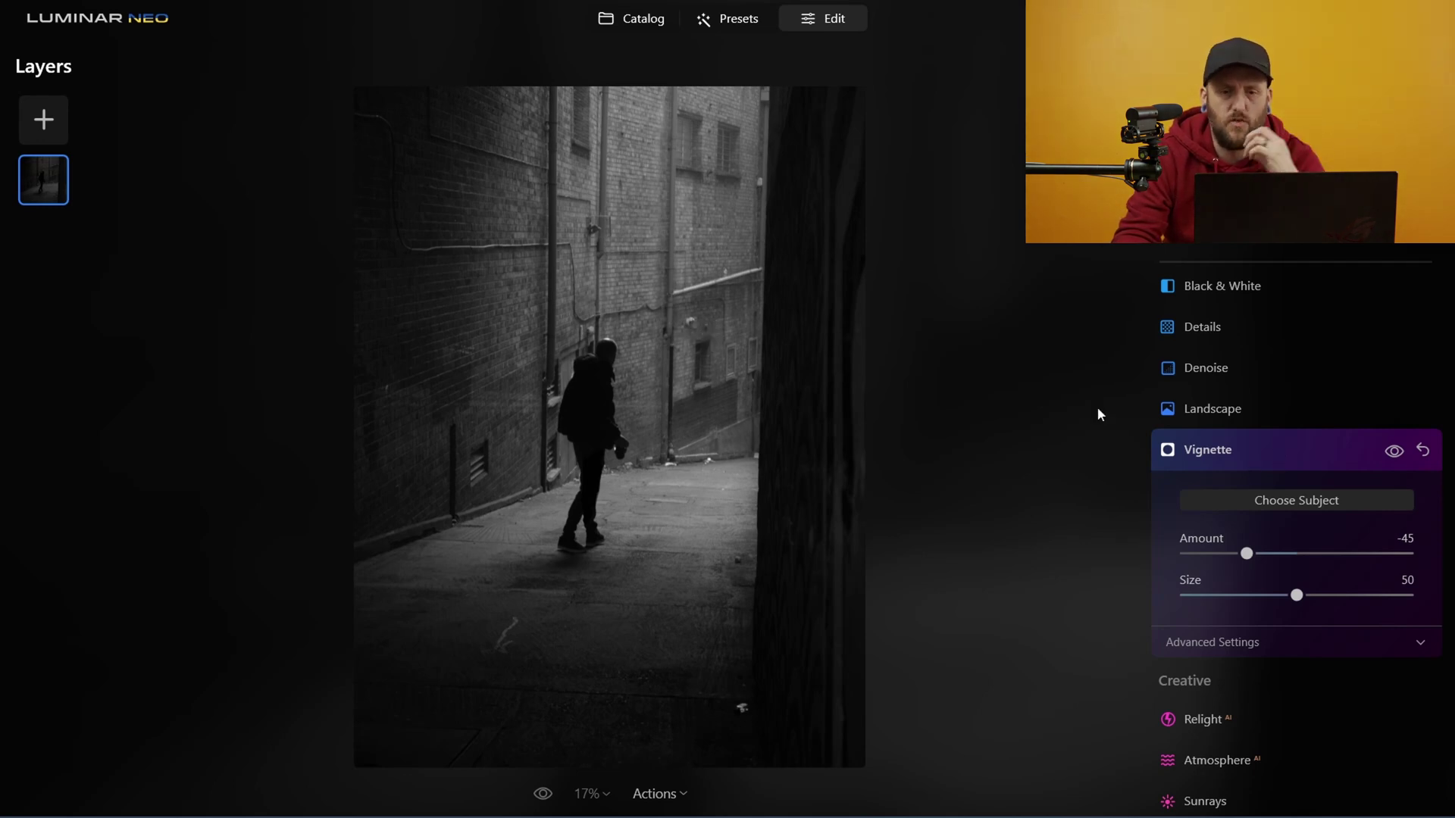
Step: Add an Atmosphere fog with Amount 49, Depth 0 and Lightness 93, then compare with the original
left_click(1292, 449)
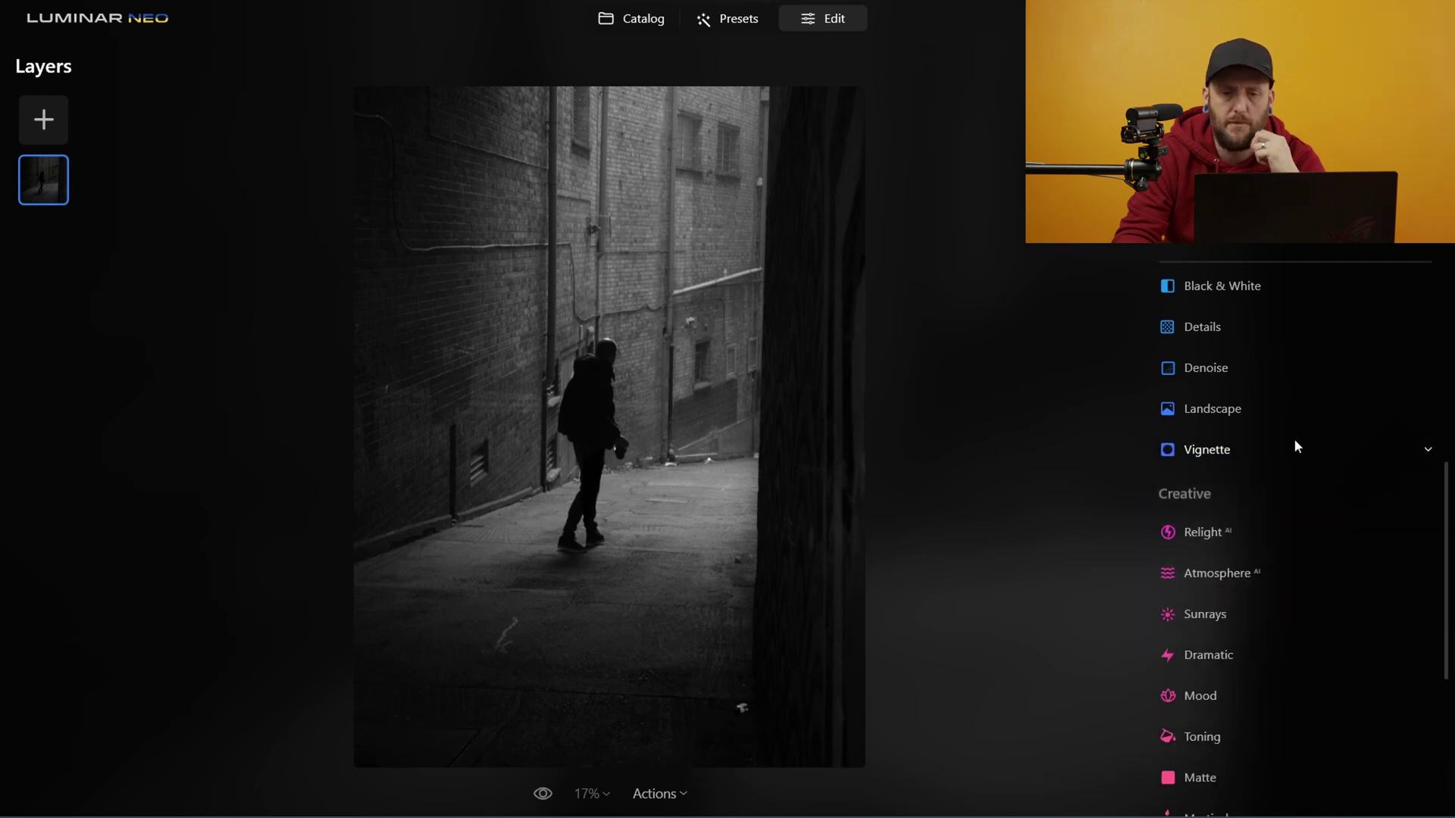
scroll(1280, 470, "down", 2)
left_click(1264, 456)
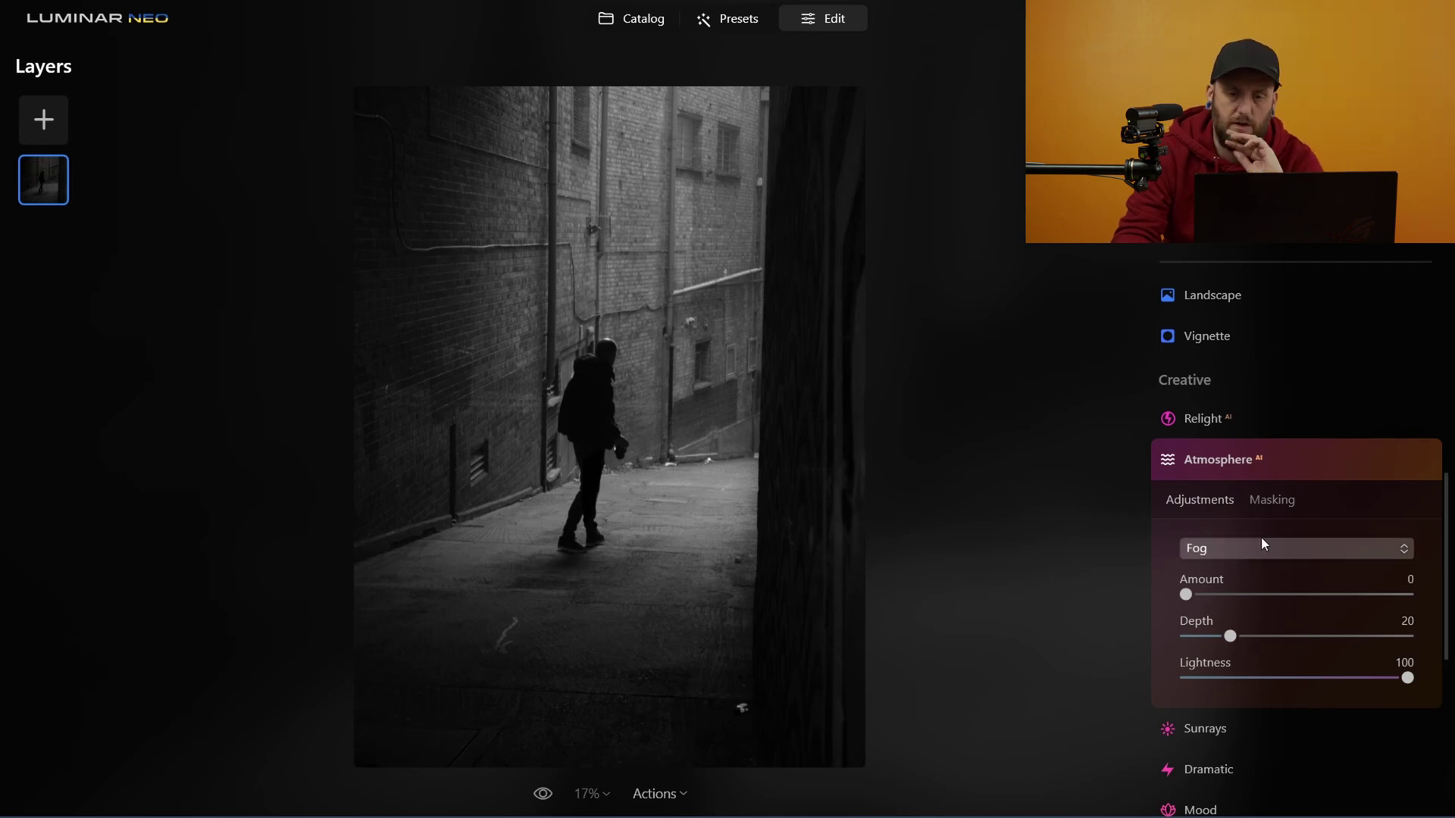
left_click_drag(1186, 595, 1226, 638)
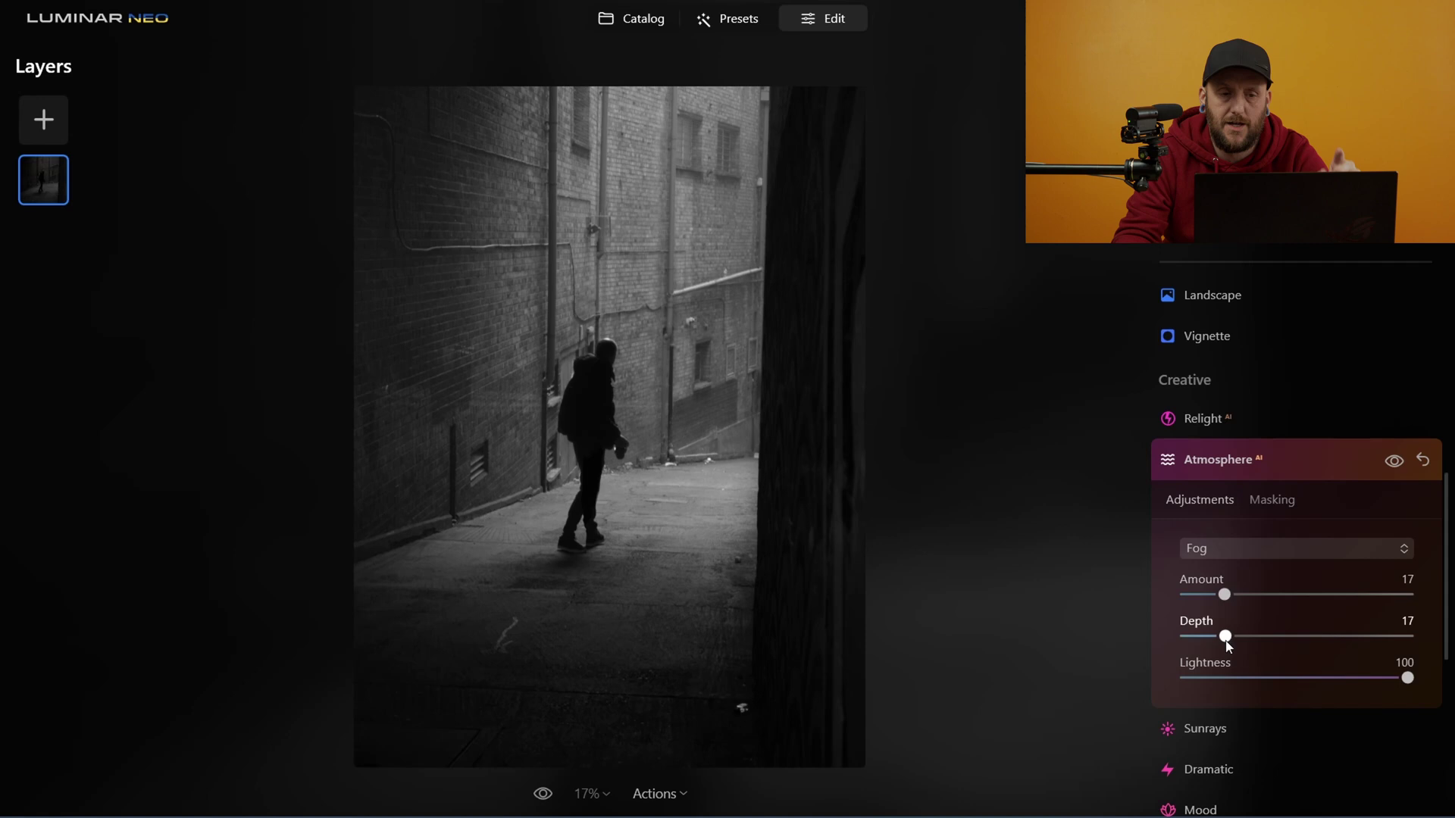
left_click_drag(1322, 639, 1376, 646)
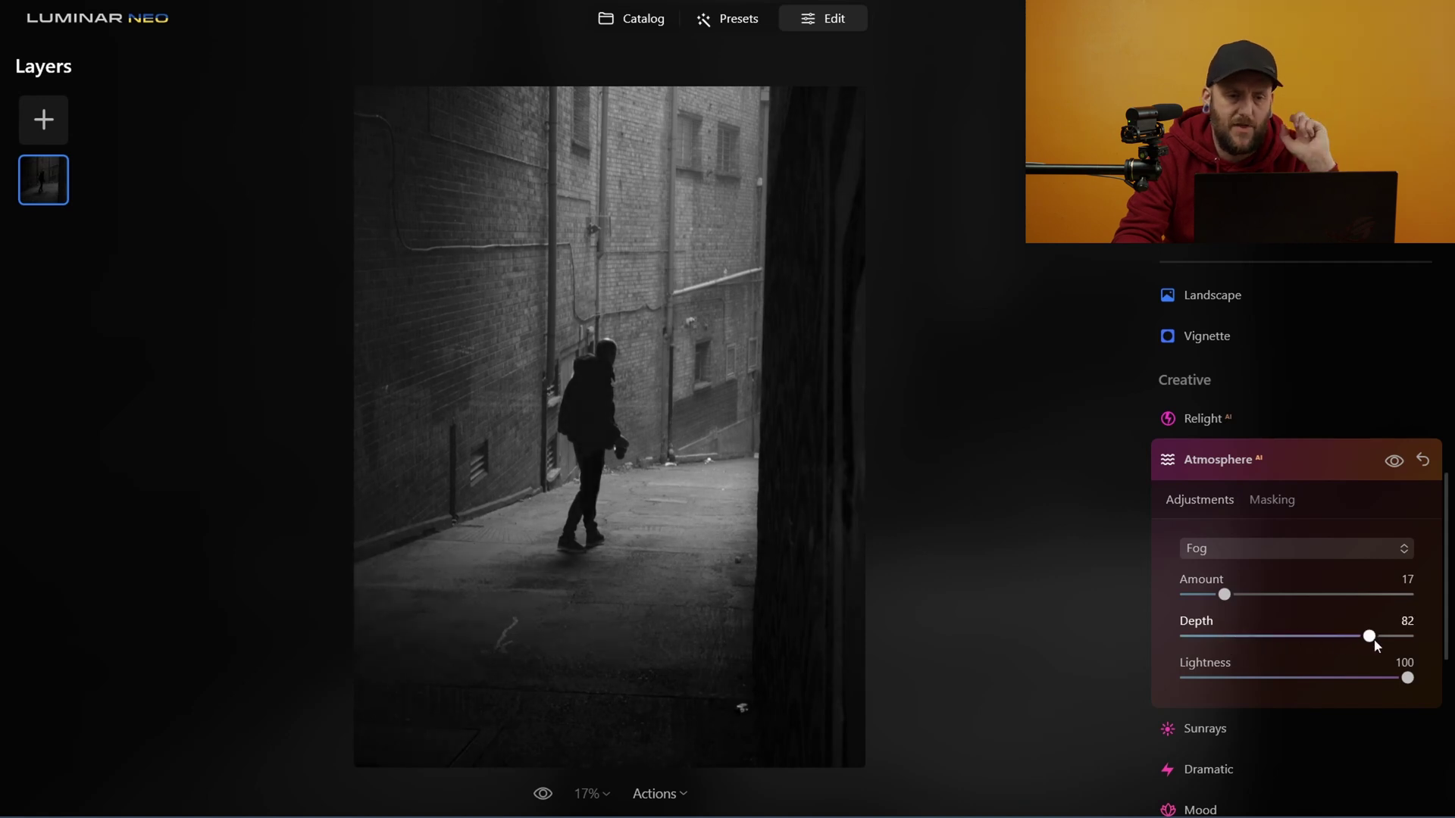
left_click_drag(1250, 637, 1161, 630)
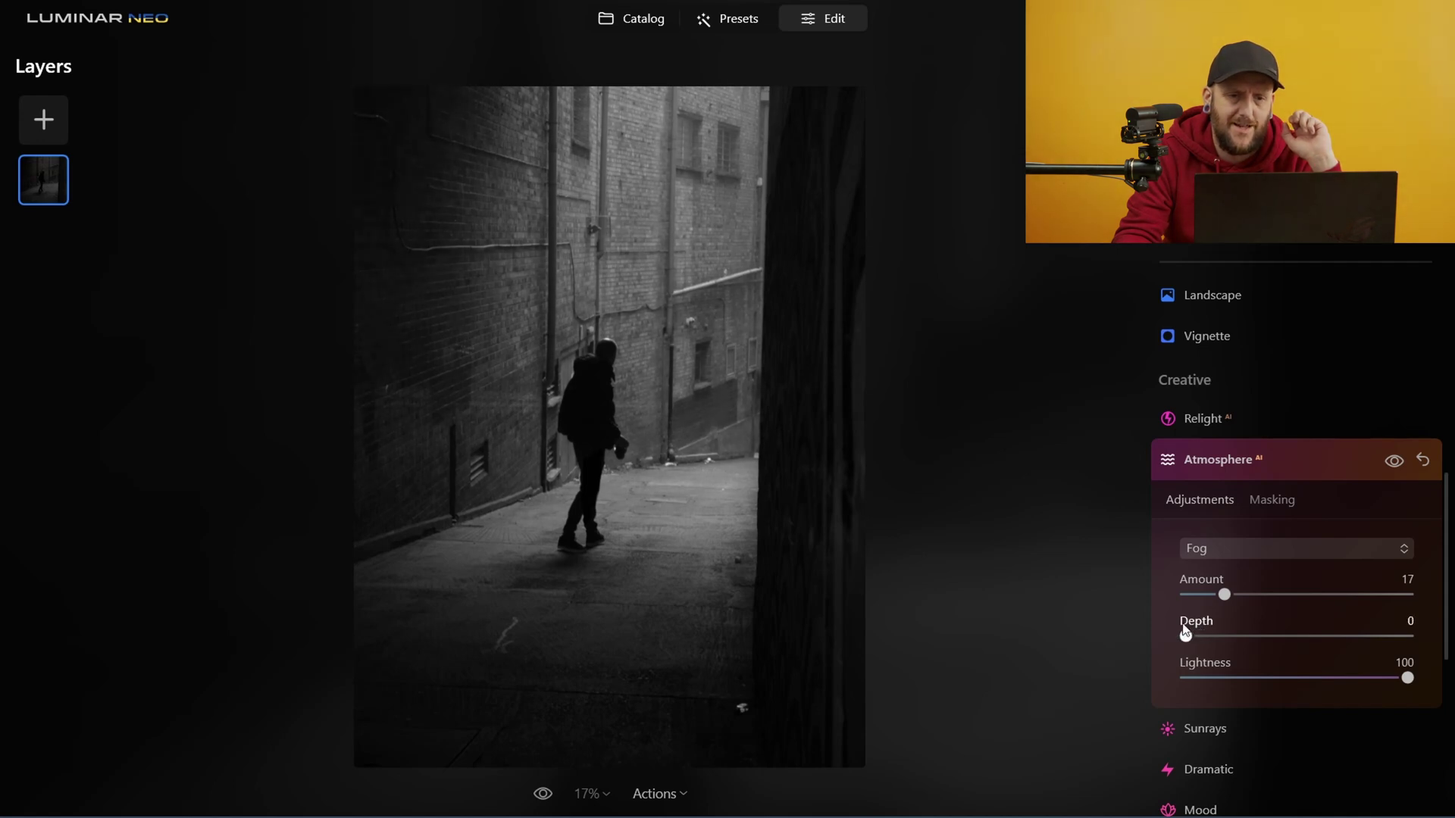
left_click_drag(1235, 601, 1296, 597)
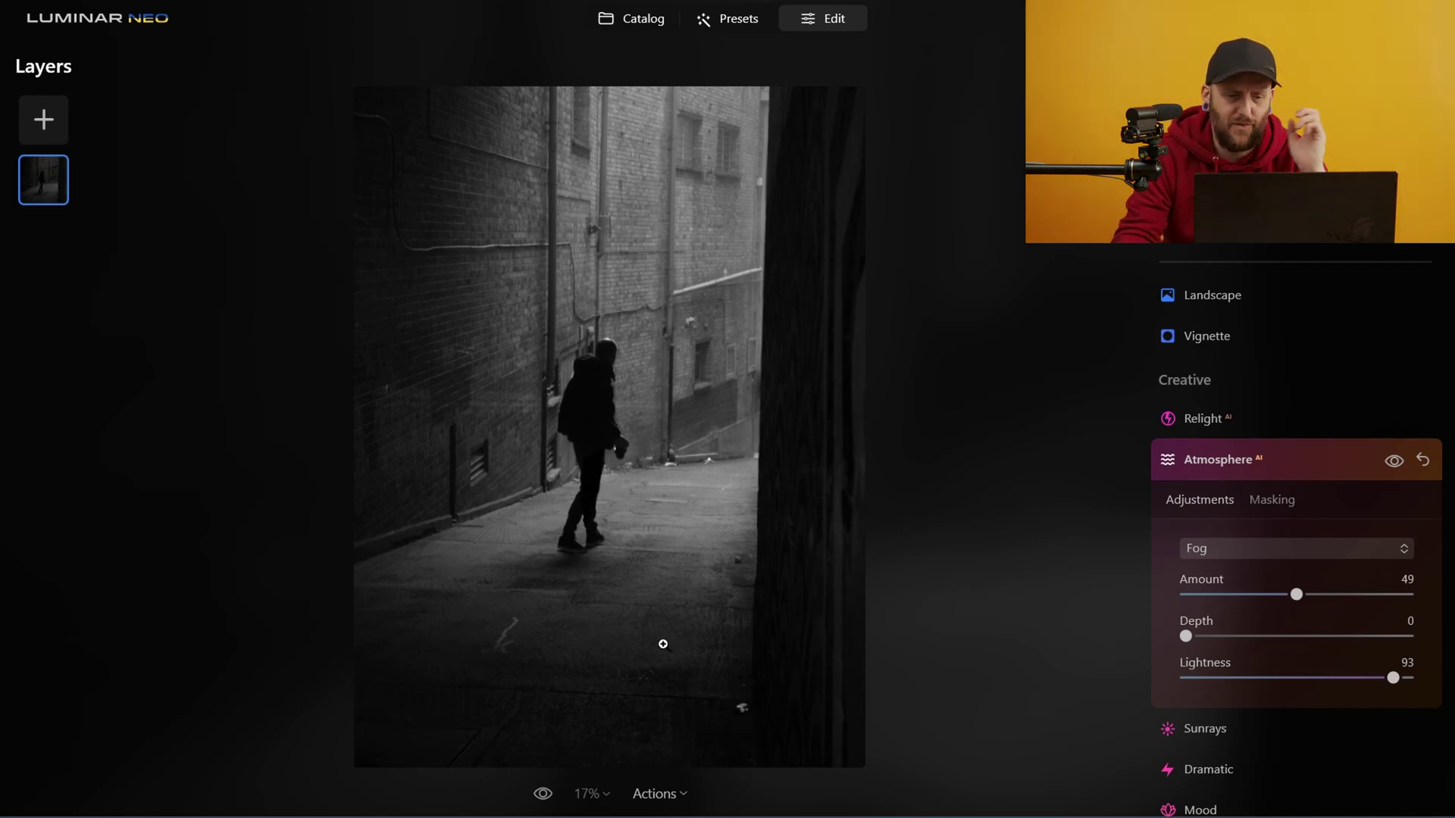
left_click_drag(543, 796, 542, 793)
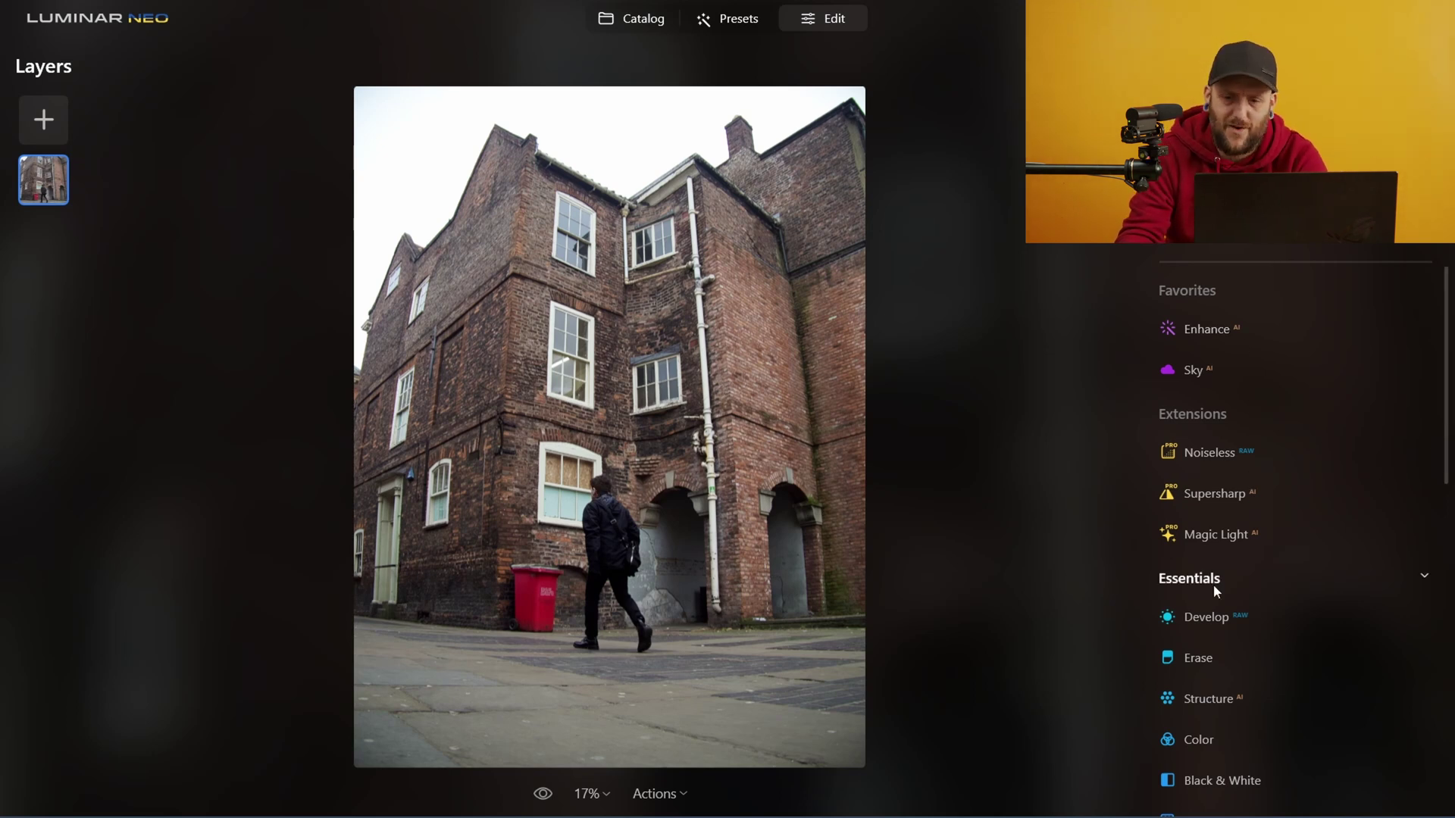
Step: Set the brick building photo's Develop profile to E-M1 Mark II Camera Natural
left_click(1223, 617)
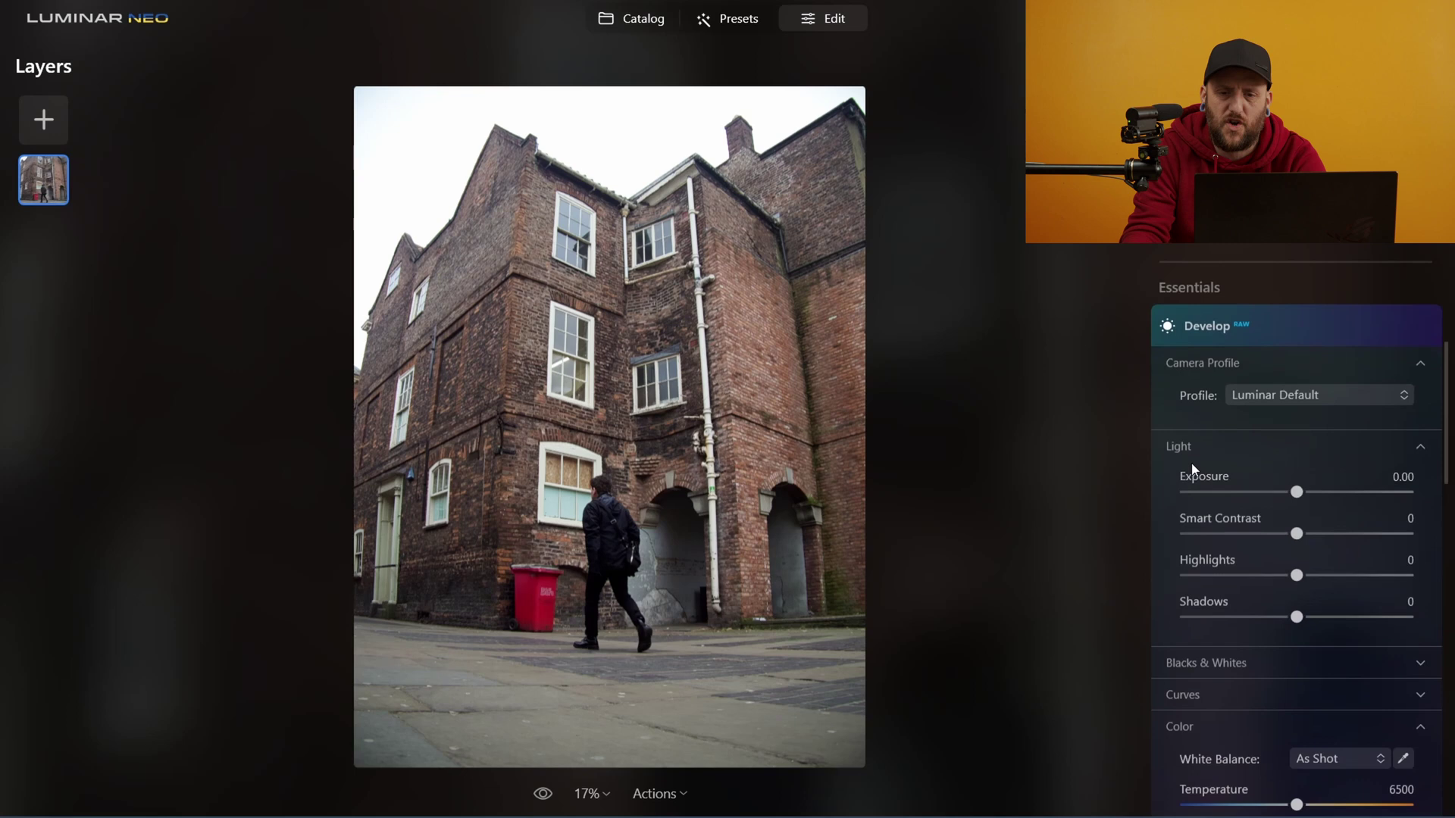
left_click(1334, 398)
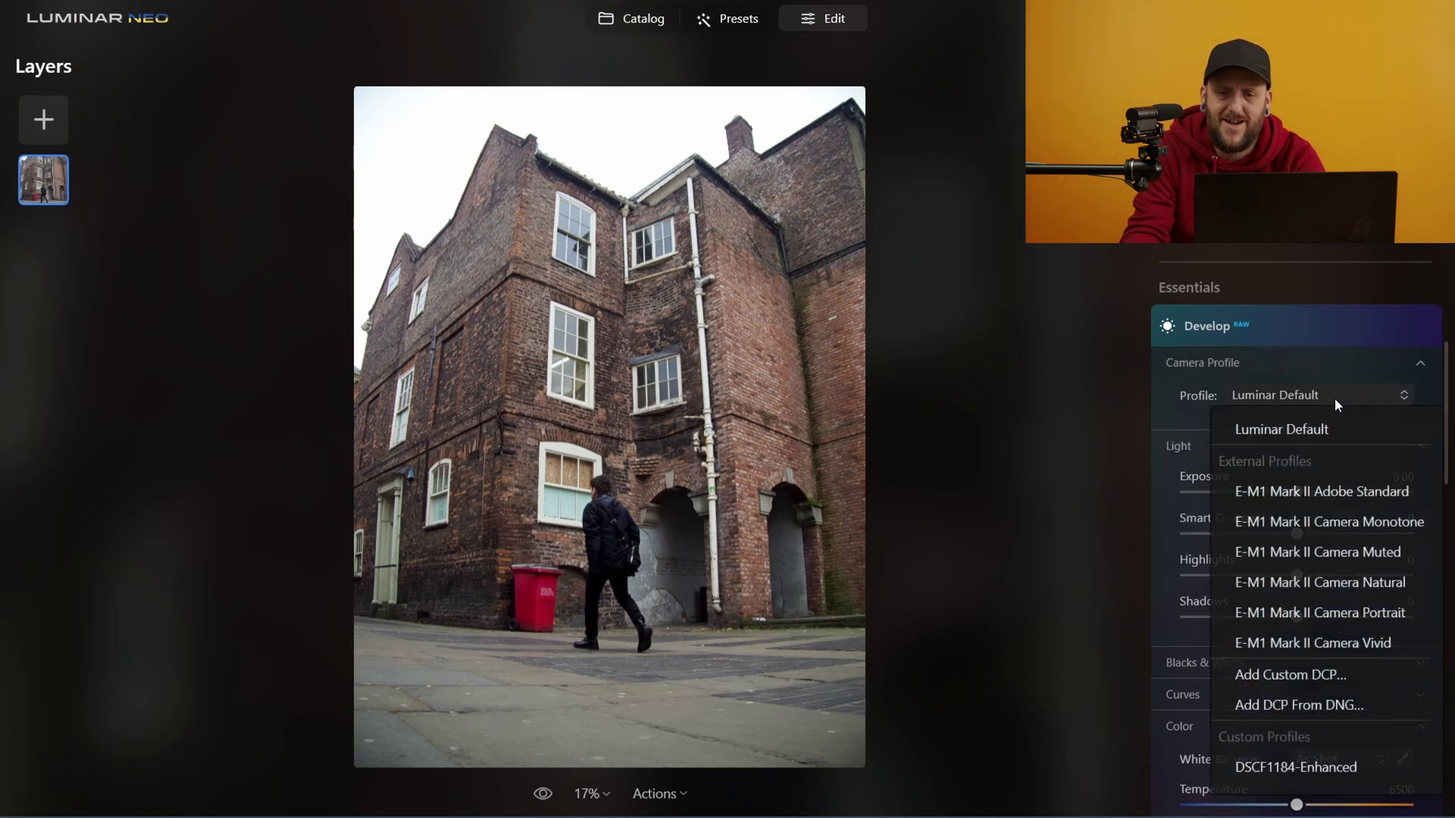
left_click(1316, 583)
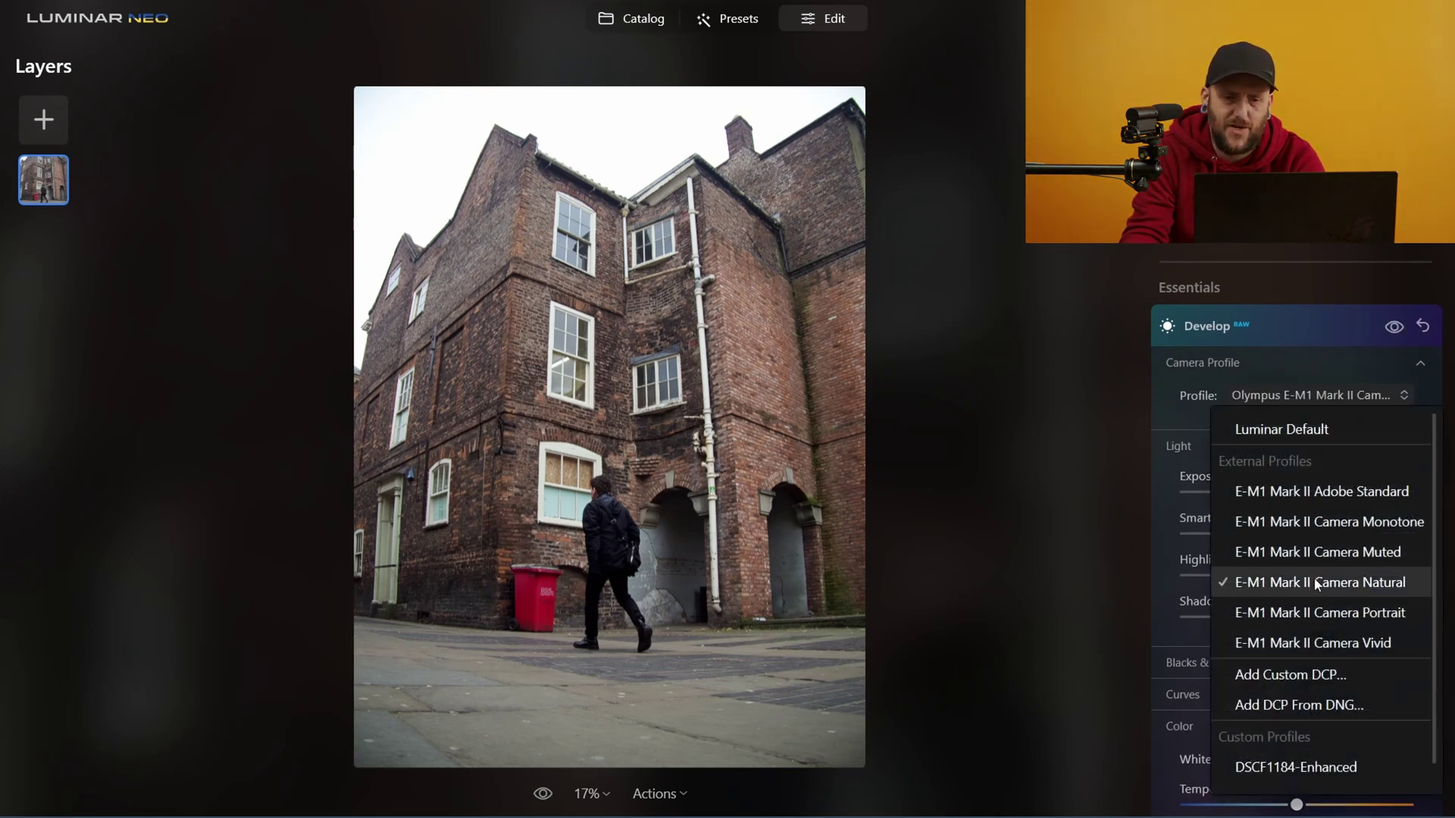
left_click(1274, 399)
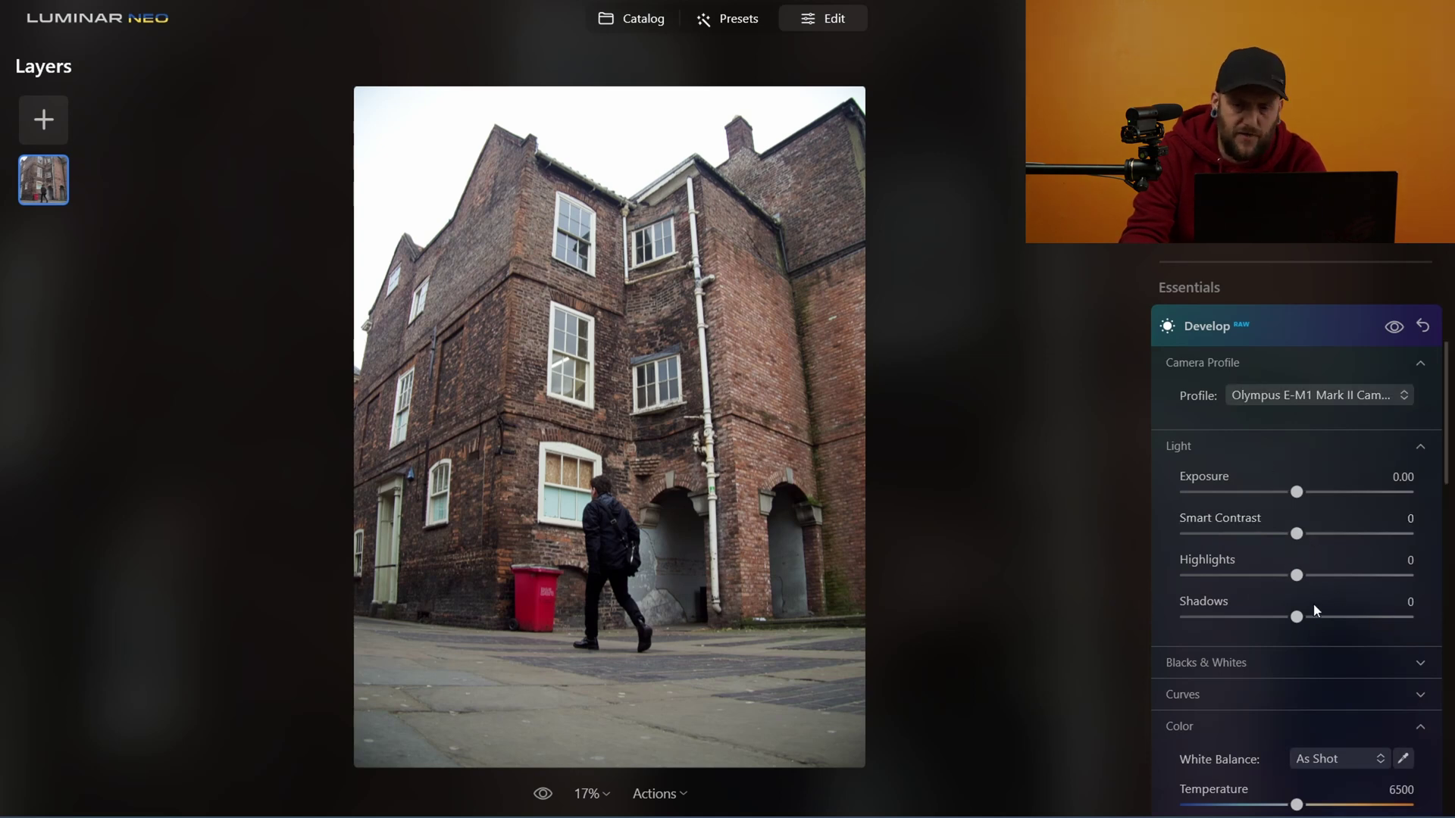
Step: Set Shadows 12, Highlights -24 and Vibrance 18, then collapse Develop
left_click_drag(1309, 615, 1311, 617)
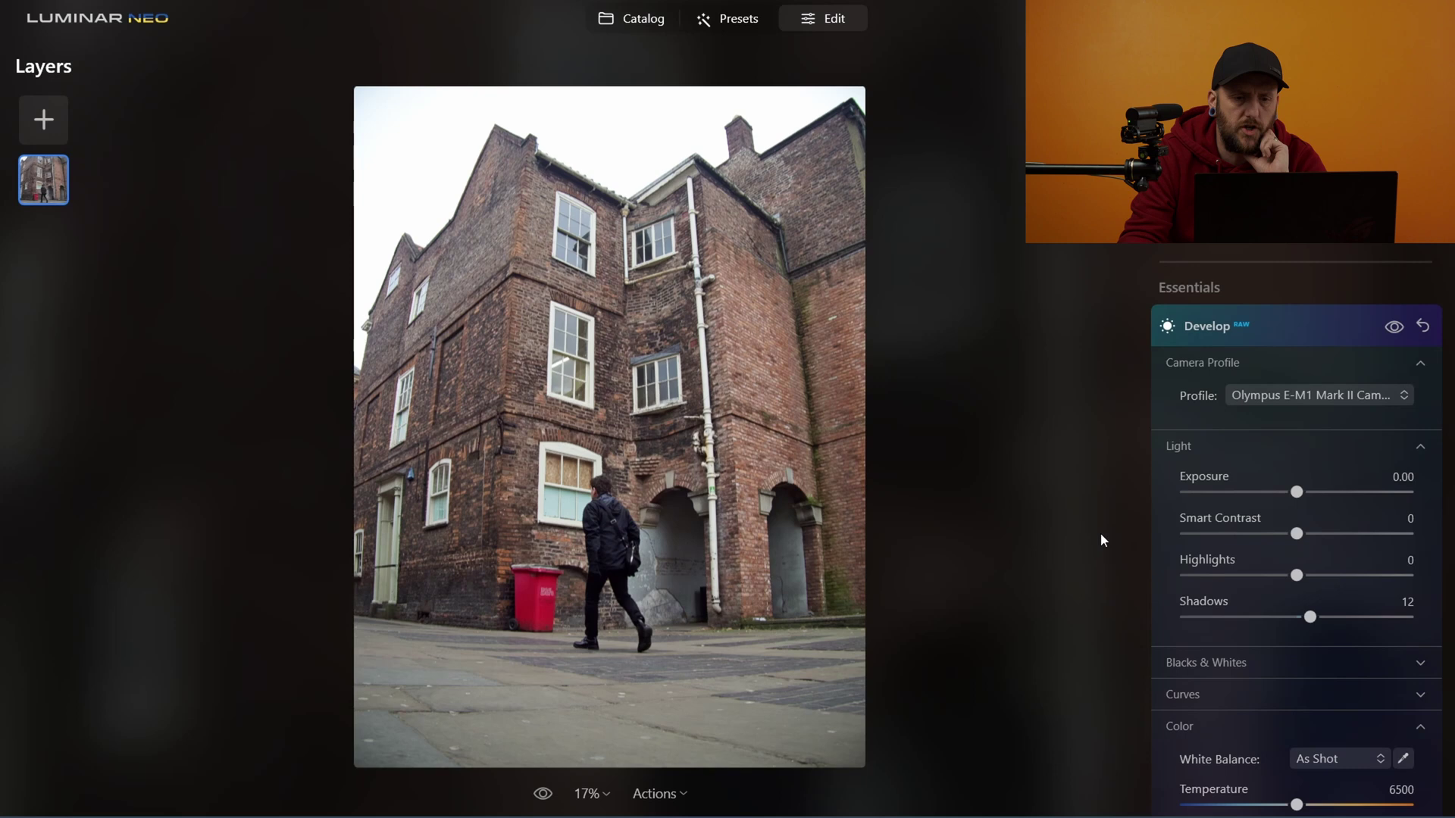
left_click_drag(1296, 568, 1269, 558)
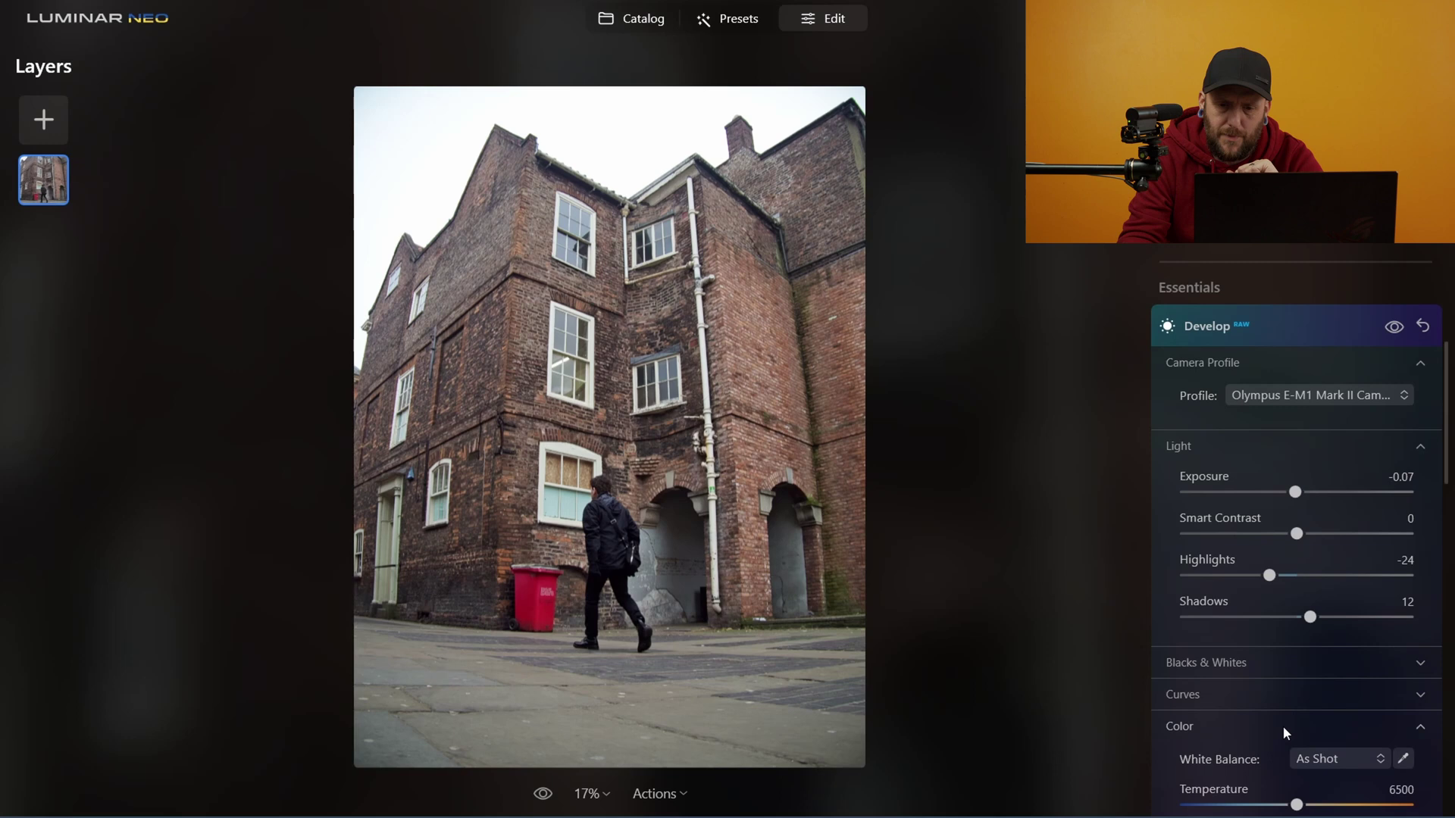
scroll(1283, 712, "down", 3)
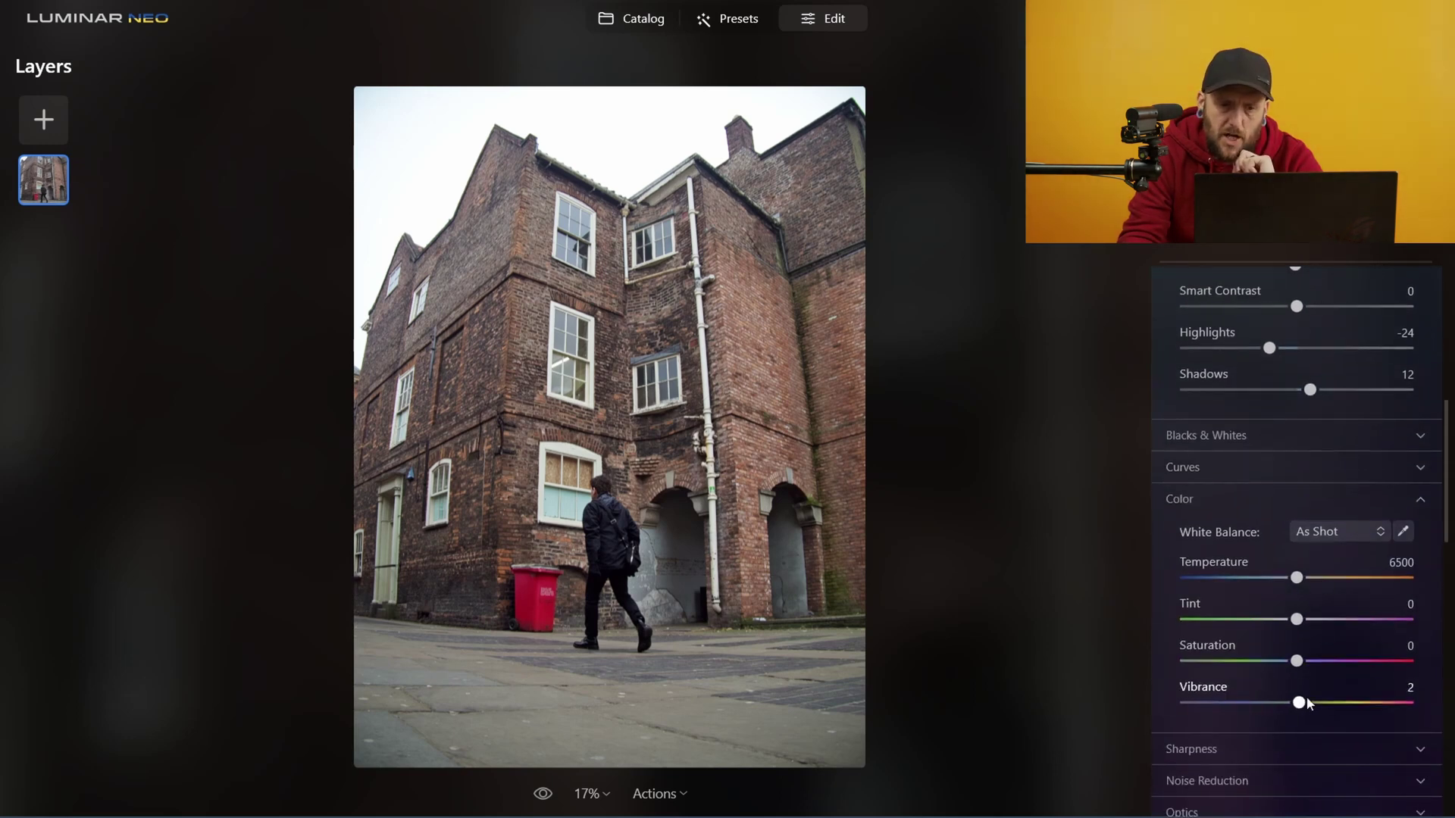
left_click_drag(1298, 703, 1317, 703)
scroll(1318, 703, "up", 2)
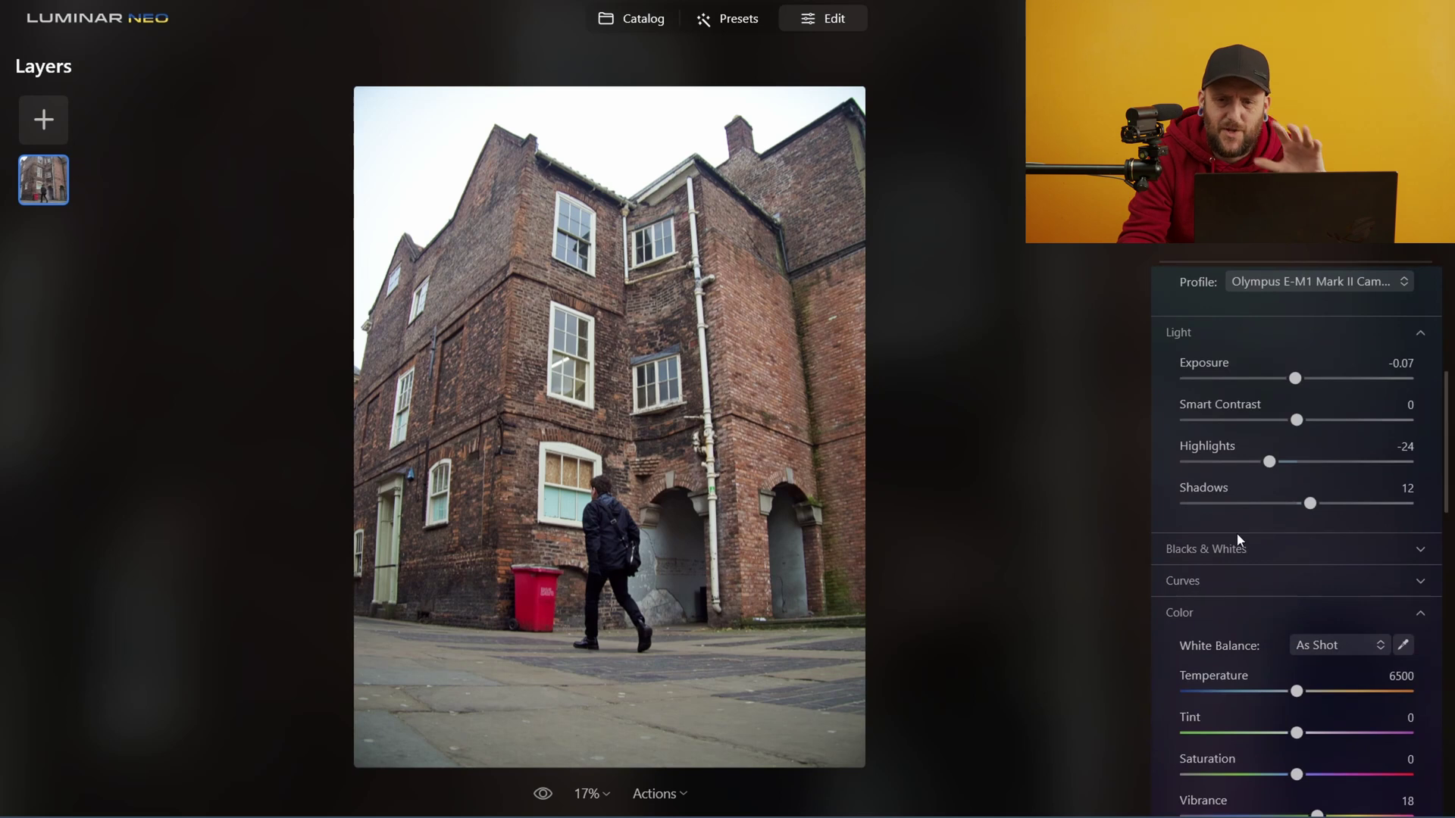
scroll(1235, 523, "up", 3)
left_click(1279, 440)
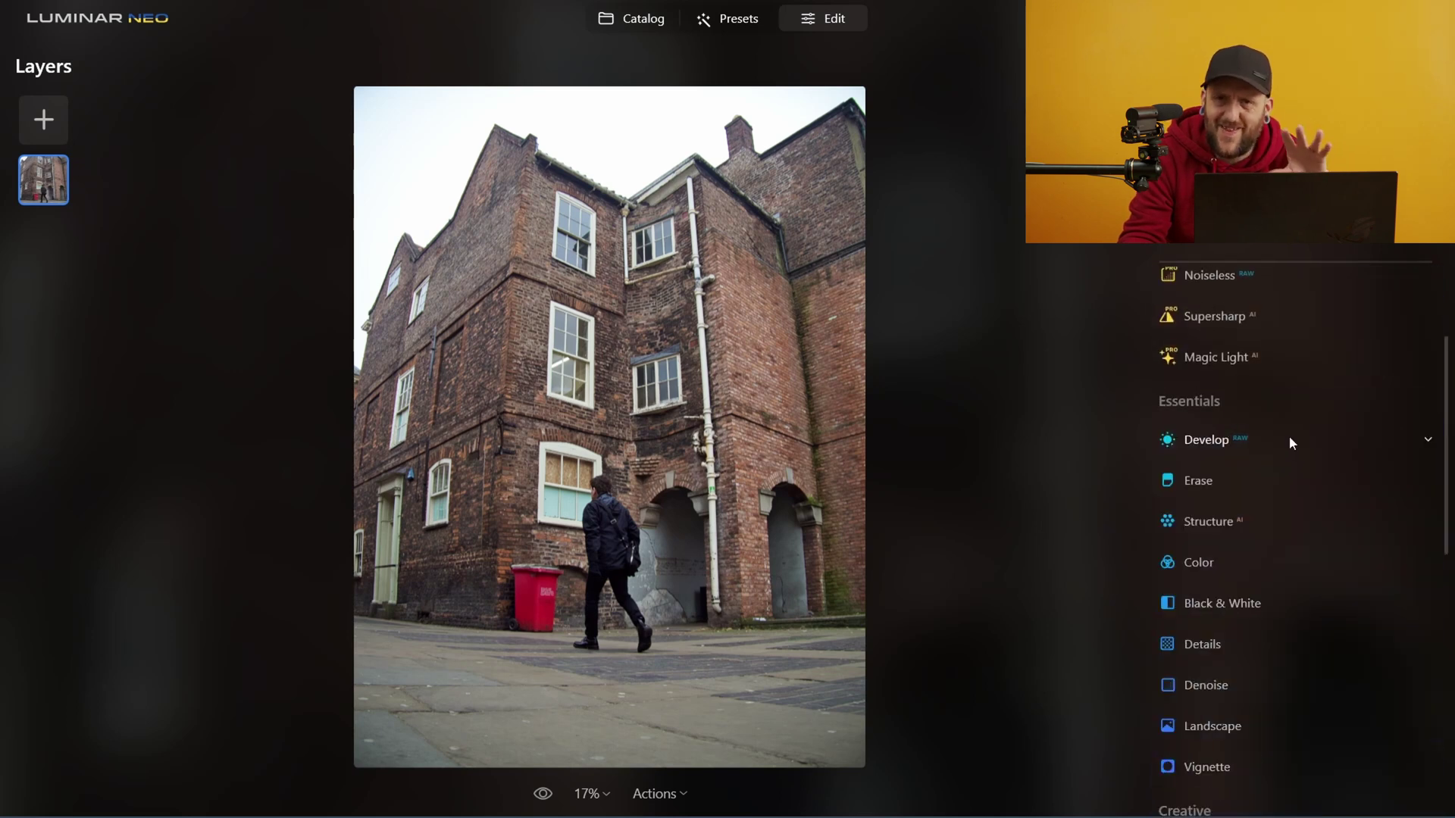
Step: Boost HSL saturation to Red 9, Orange 24 and Yellow 28, comparing with the eye toggle
left_click(1204, 562)
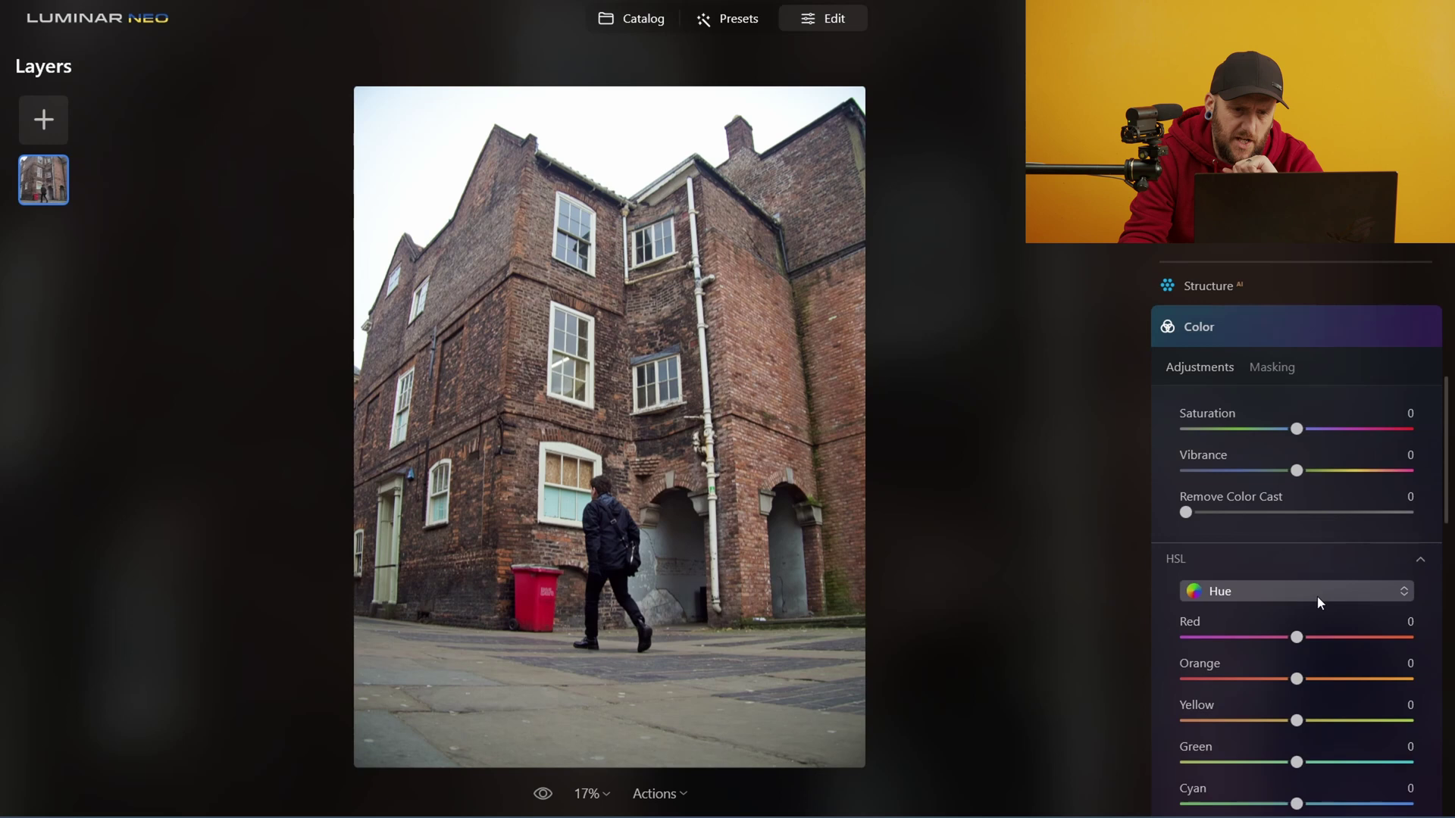
left_click(1317, 604)
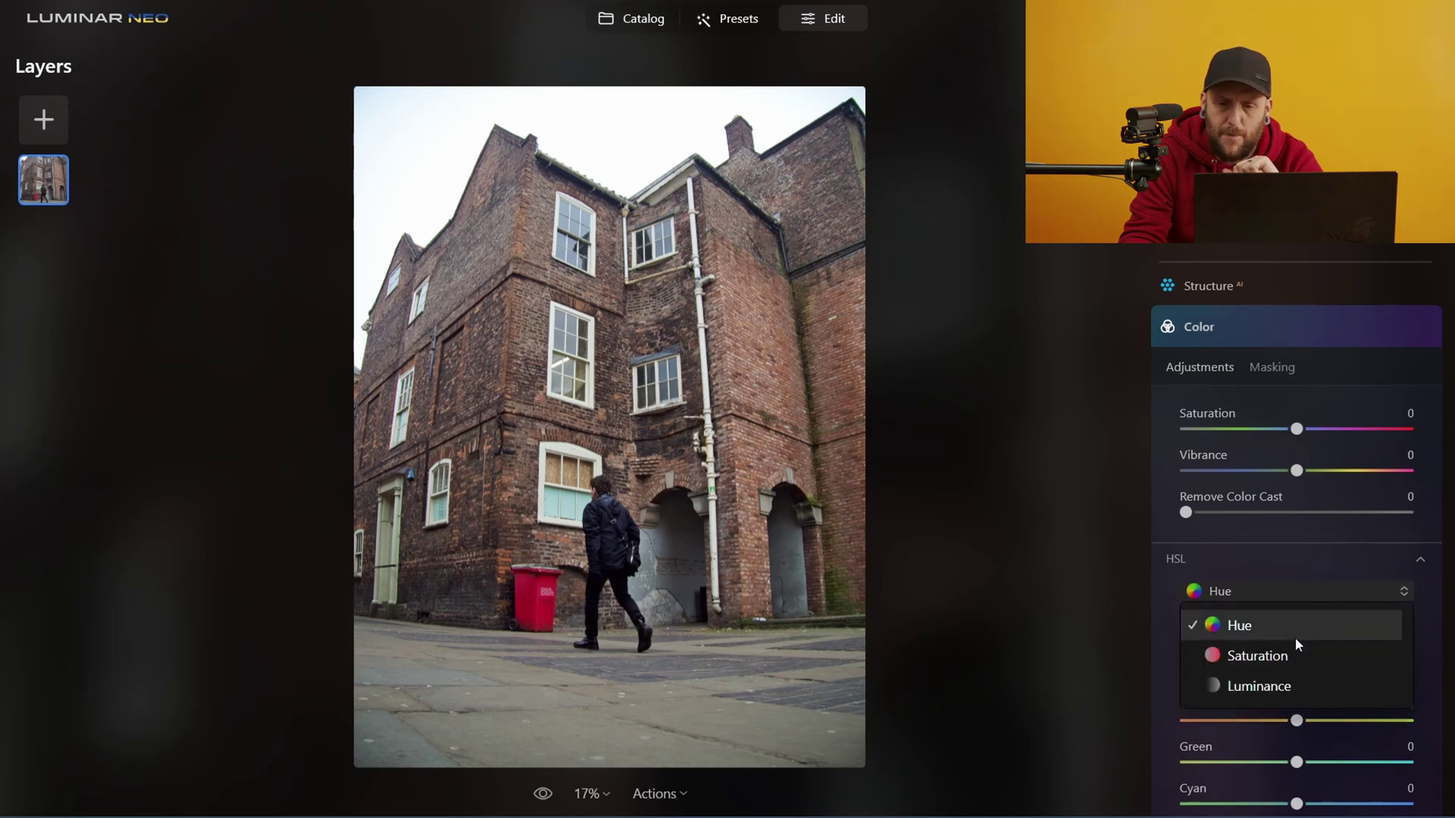
left_click(1288, 653)
left_click_drag(1308, 684, 1309, 644)
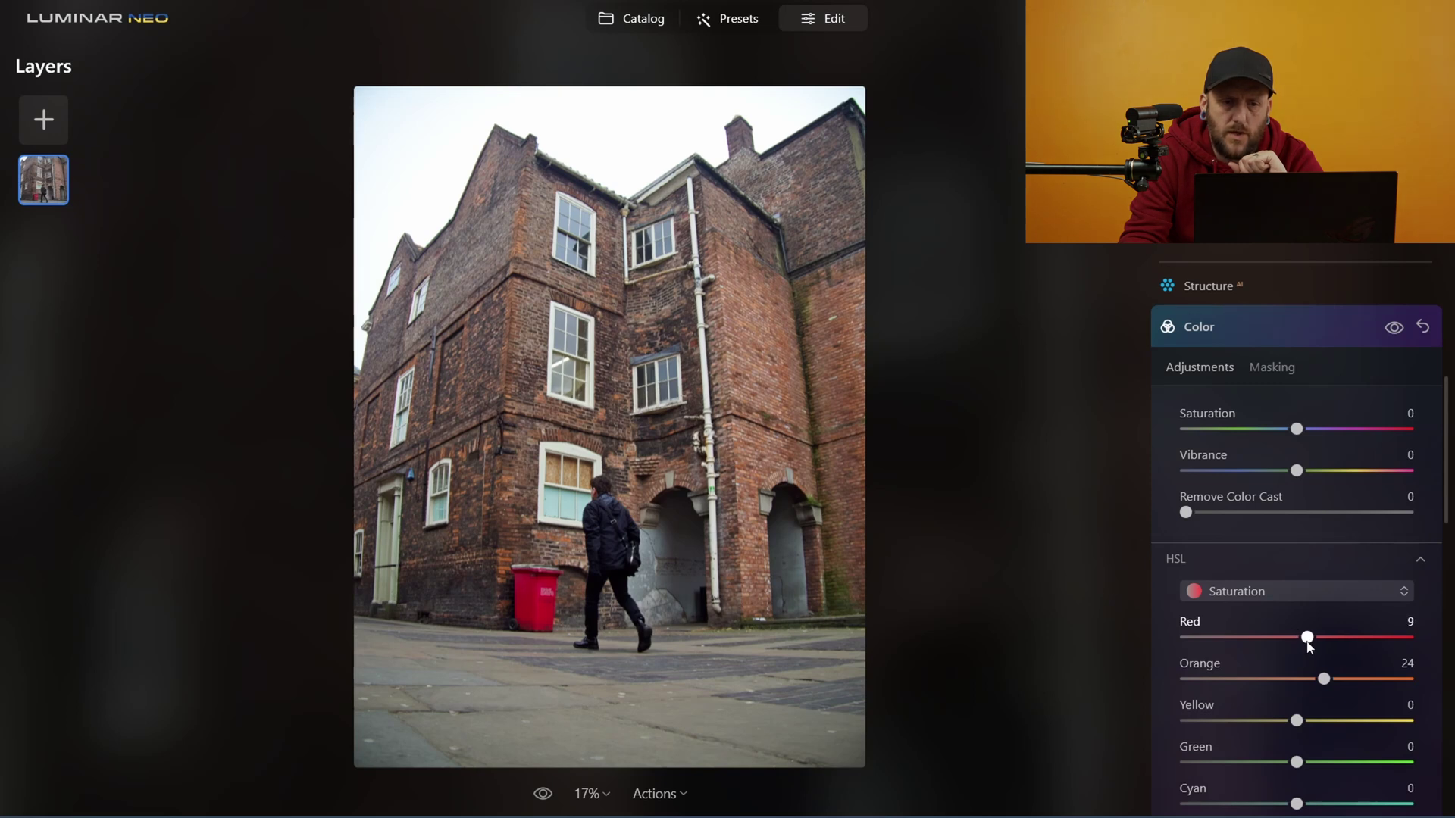
left_click_drag(1296, 721, 1328, 720)
left_click(1392, 329)
left_click(1393, 329)
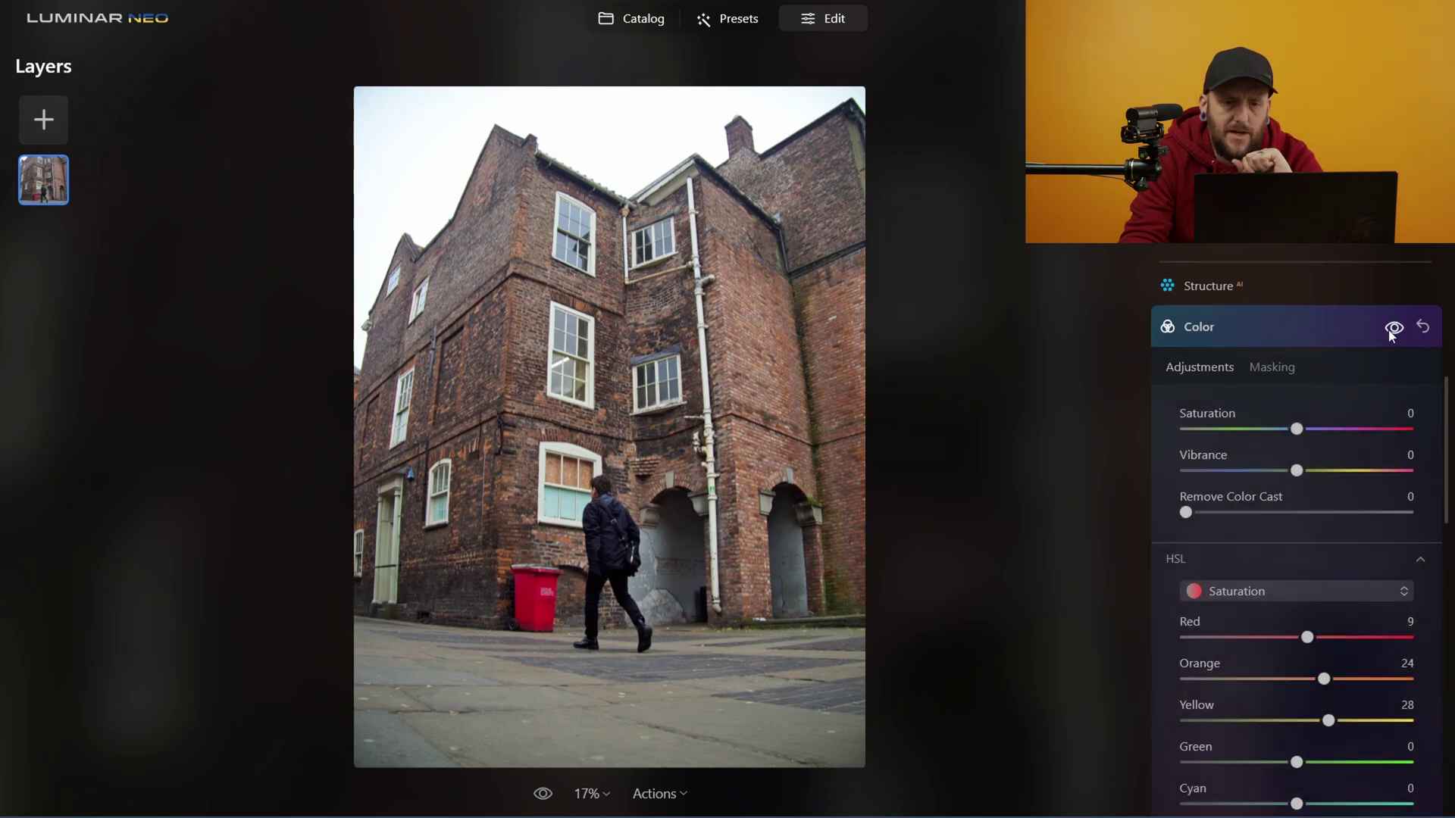
left_click(1393, 329)
left_click(1391, 331)
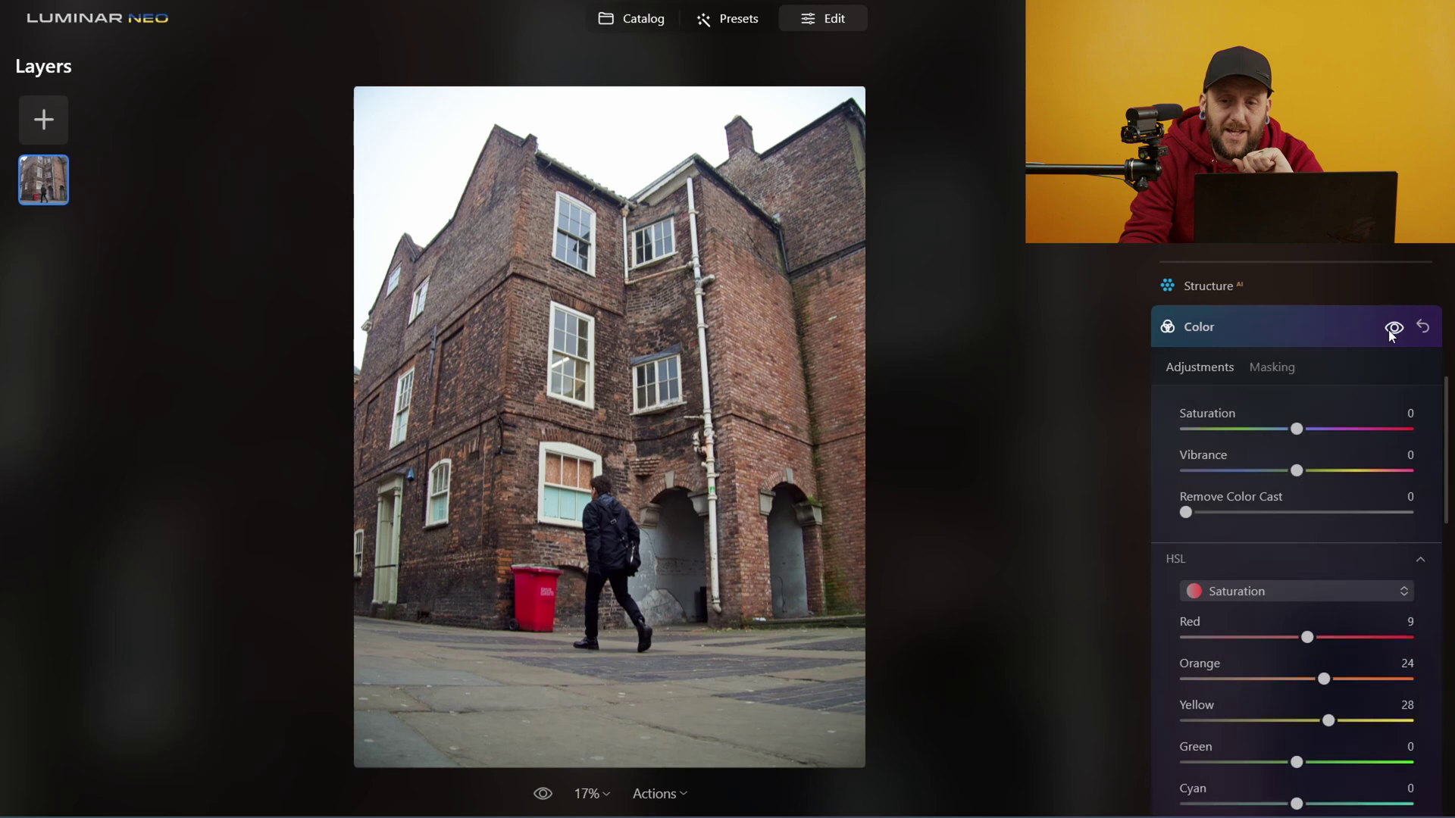
left_click(1390, 330)
left_click(1391, 331)
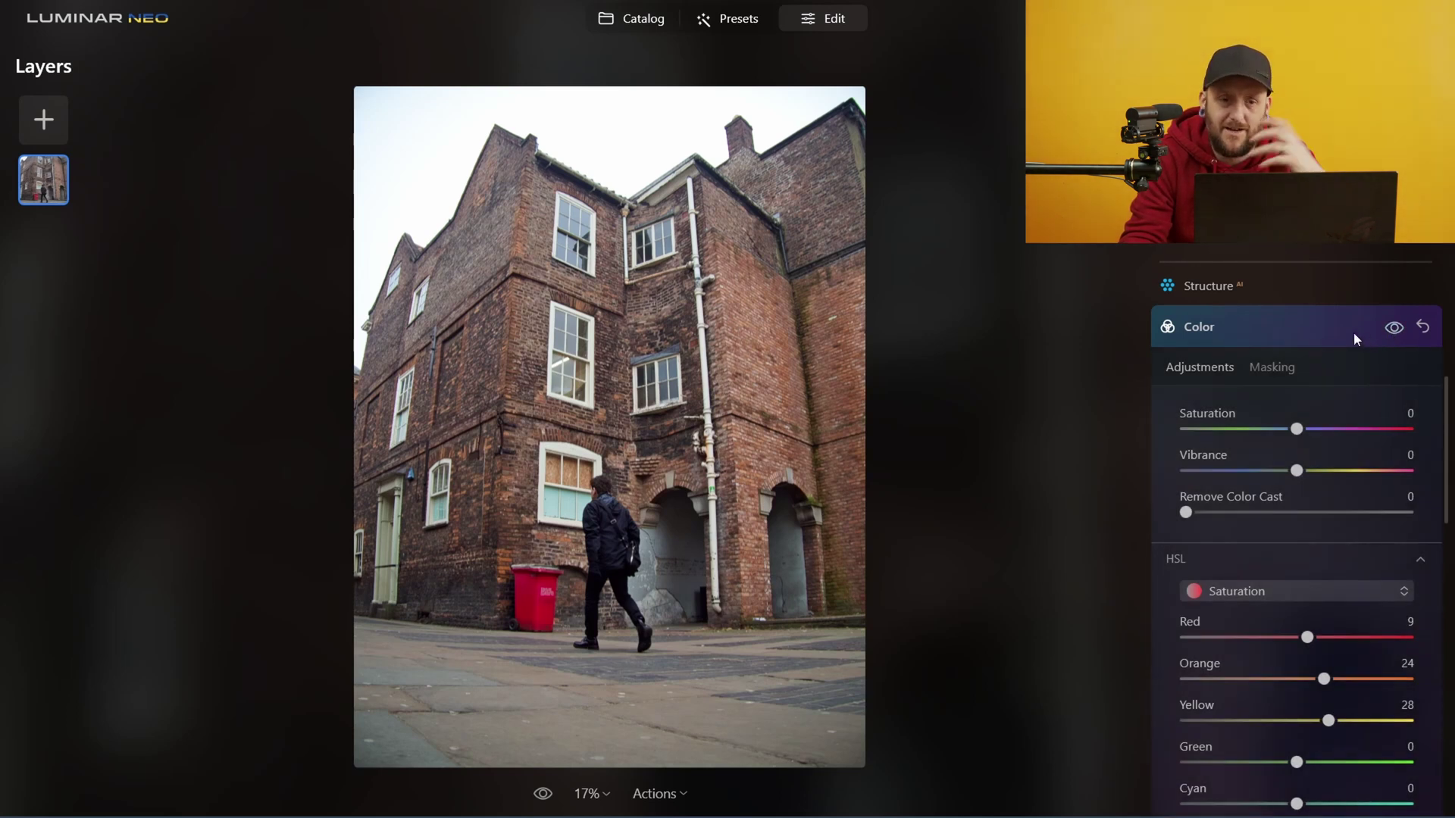
Step: In HSL Hue mode, set the Blue hue to -15
scroll(1301, 476, "down", 2)
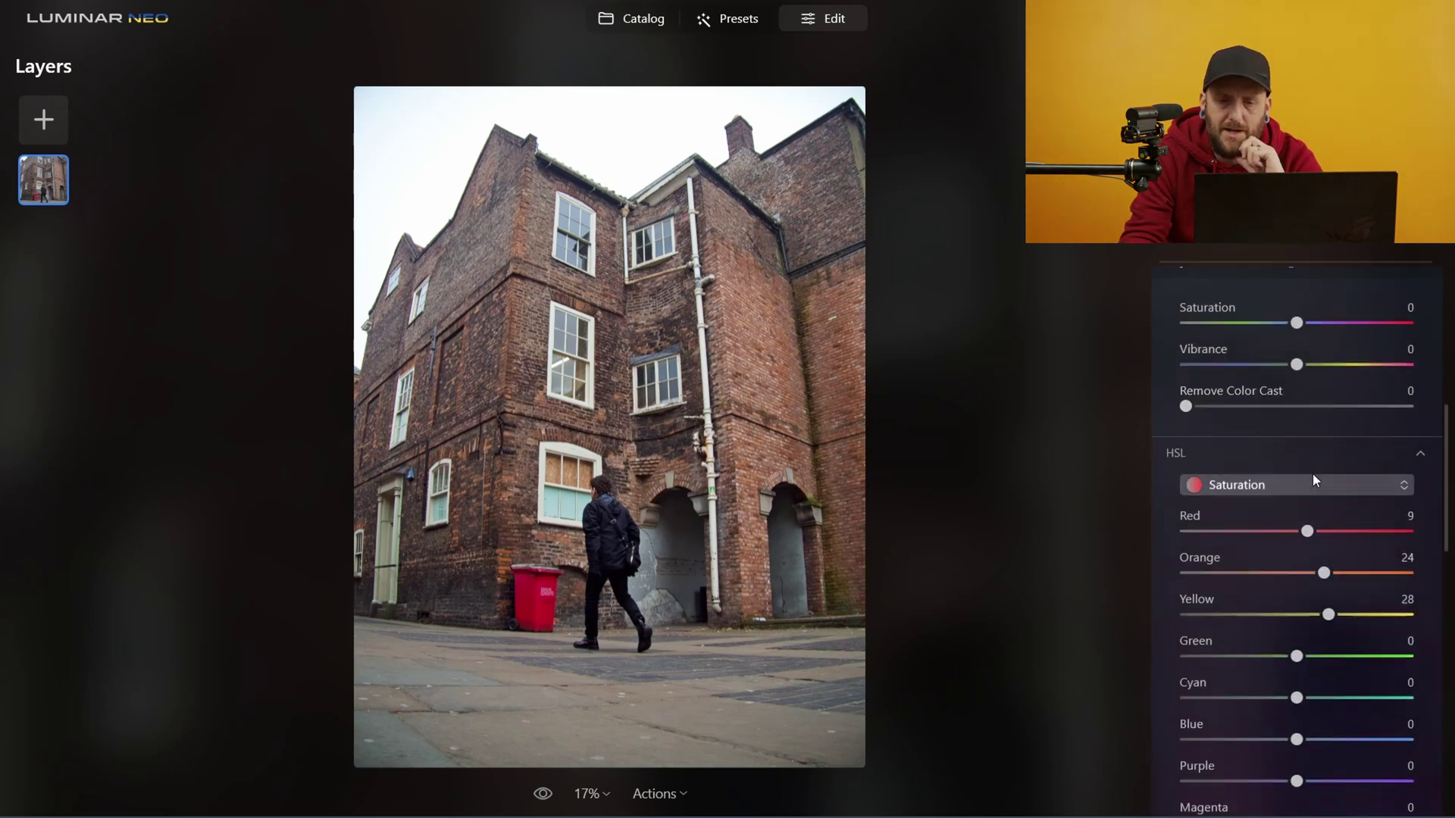
left_click(1311, 474)
left_click(1253, 515)
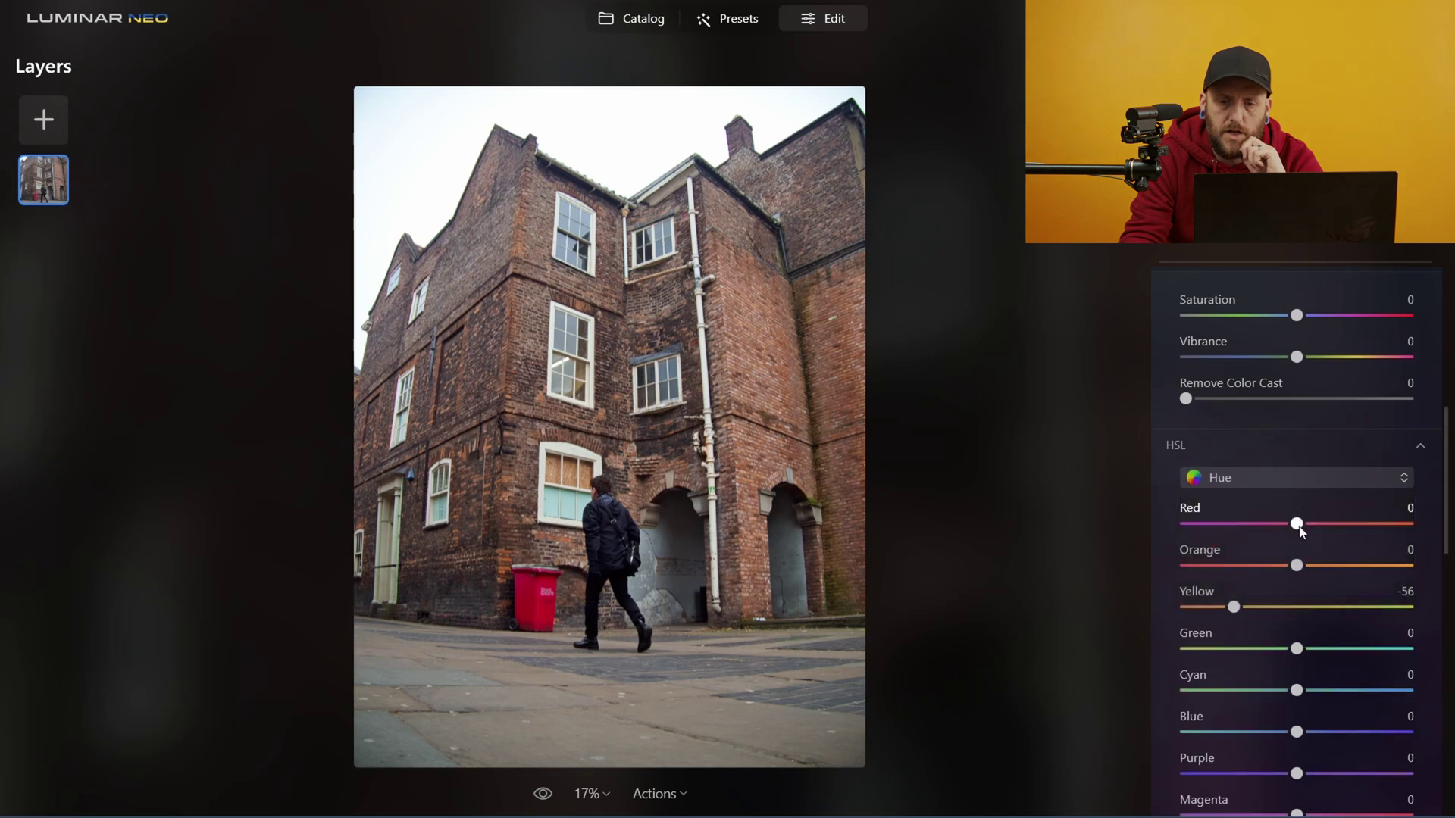
scroll(1298, 513, "down", 4)
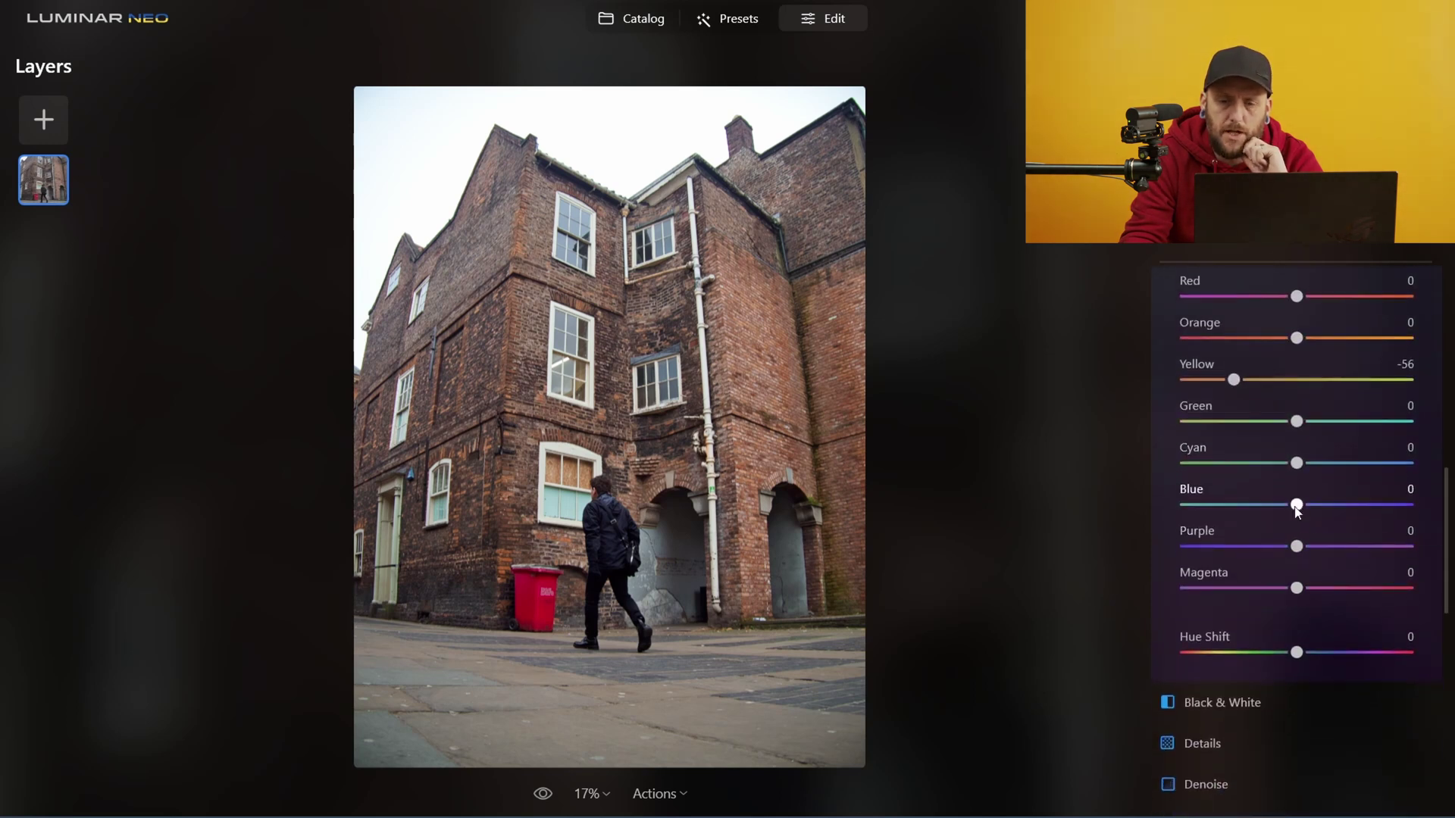
left_click_drag(1281, 509, 1279, 509)
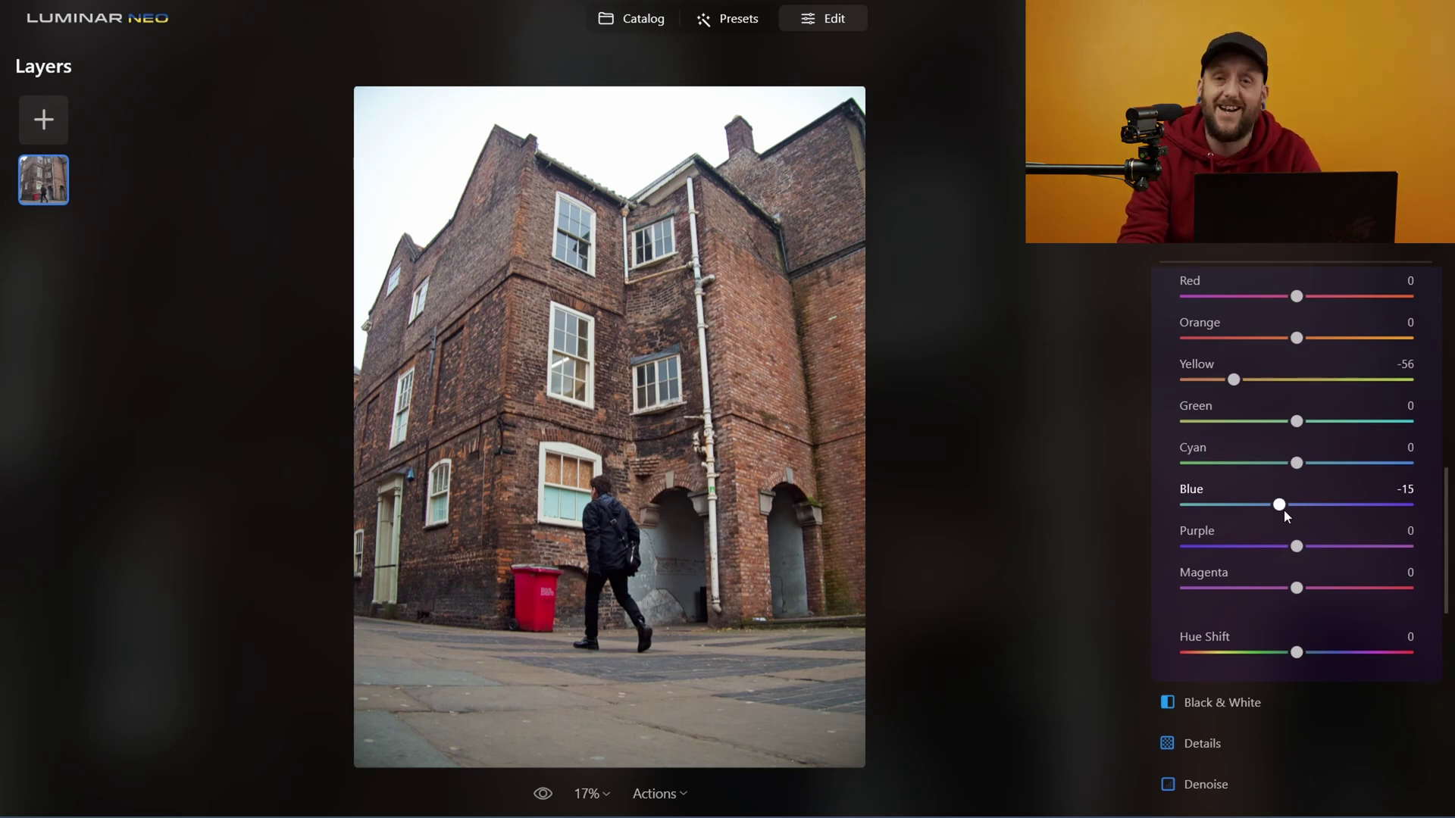
scroll(1283, 509, "up", 5)
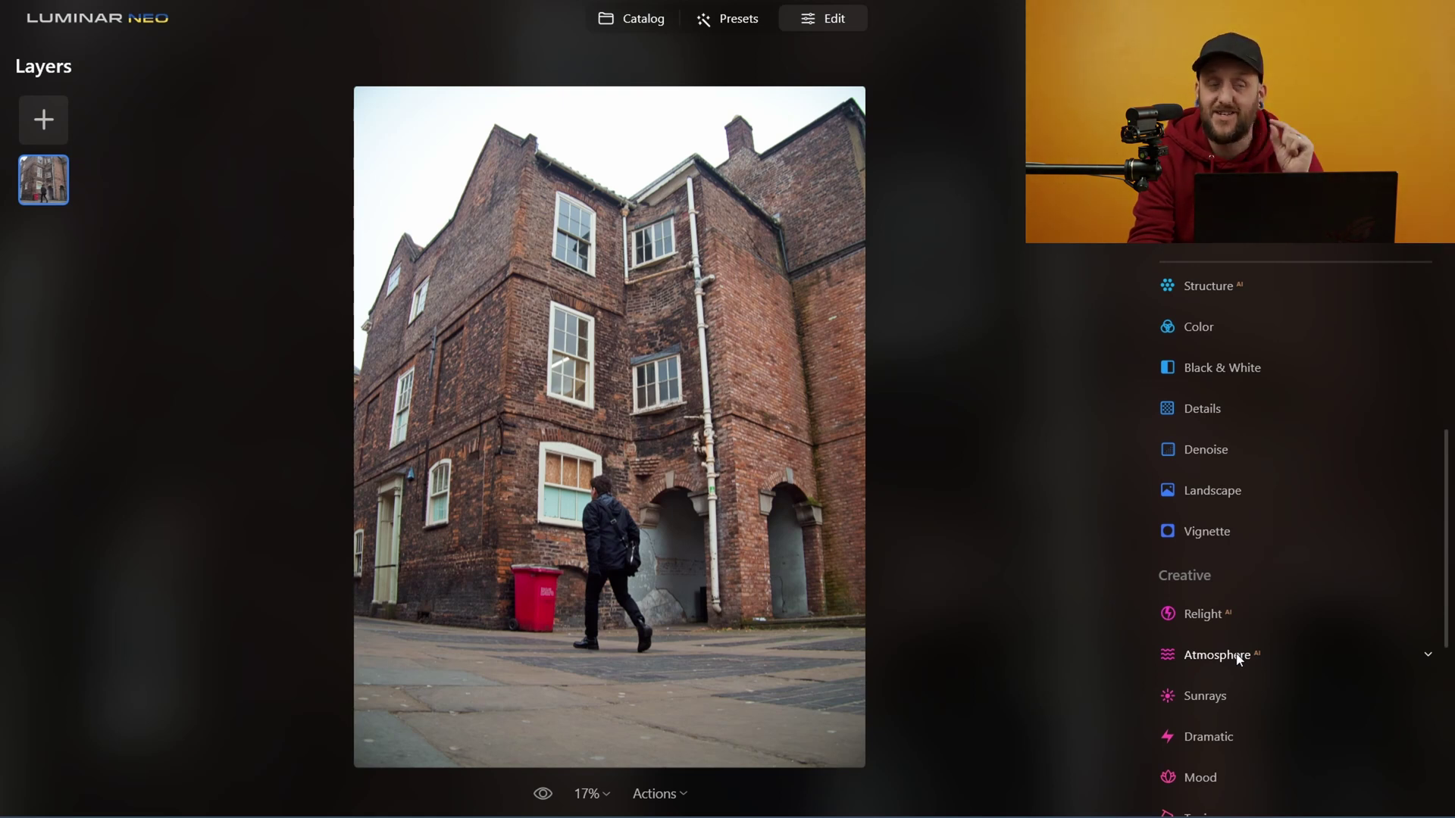
Step: Apply the Glow Orton Effect preset at Amount 8
scroll(1238, 657, "down", 4)
left_click(1246, 656)
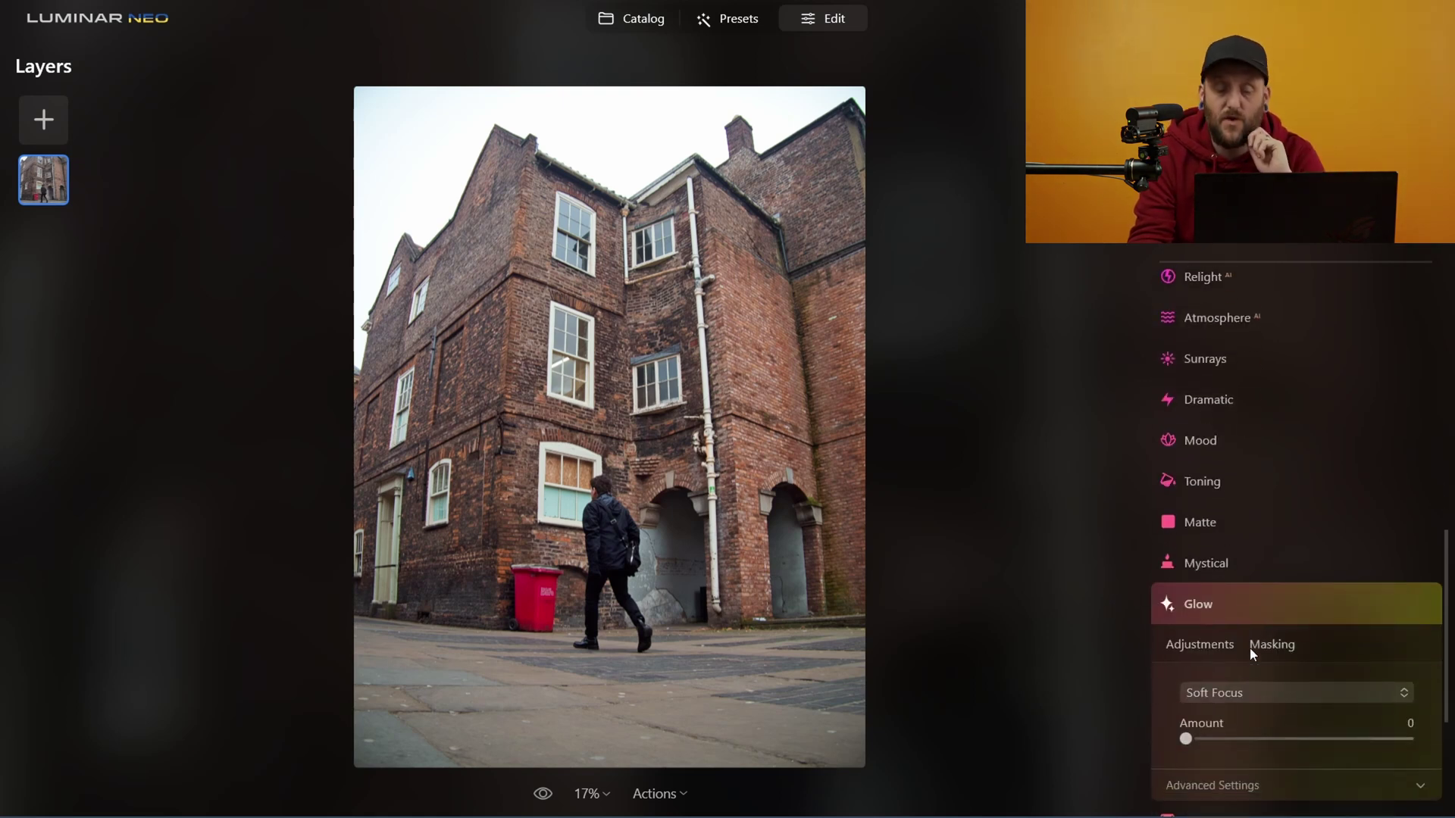
scroll(1250, 644, "down", 2)
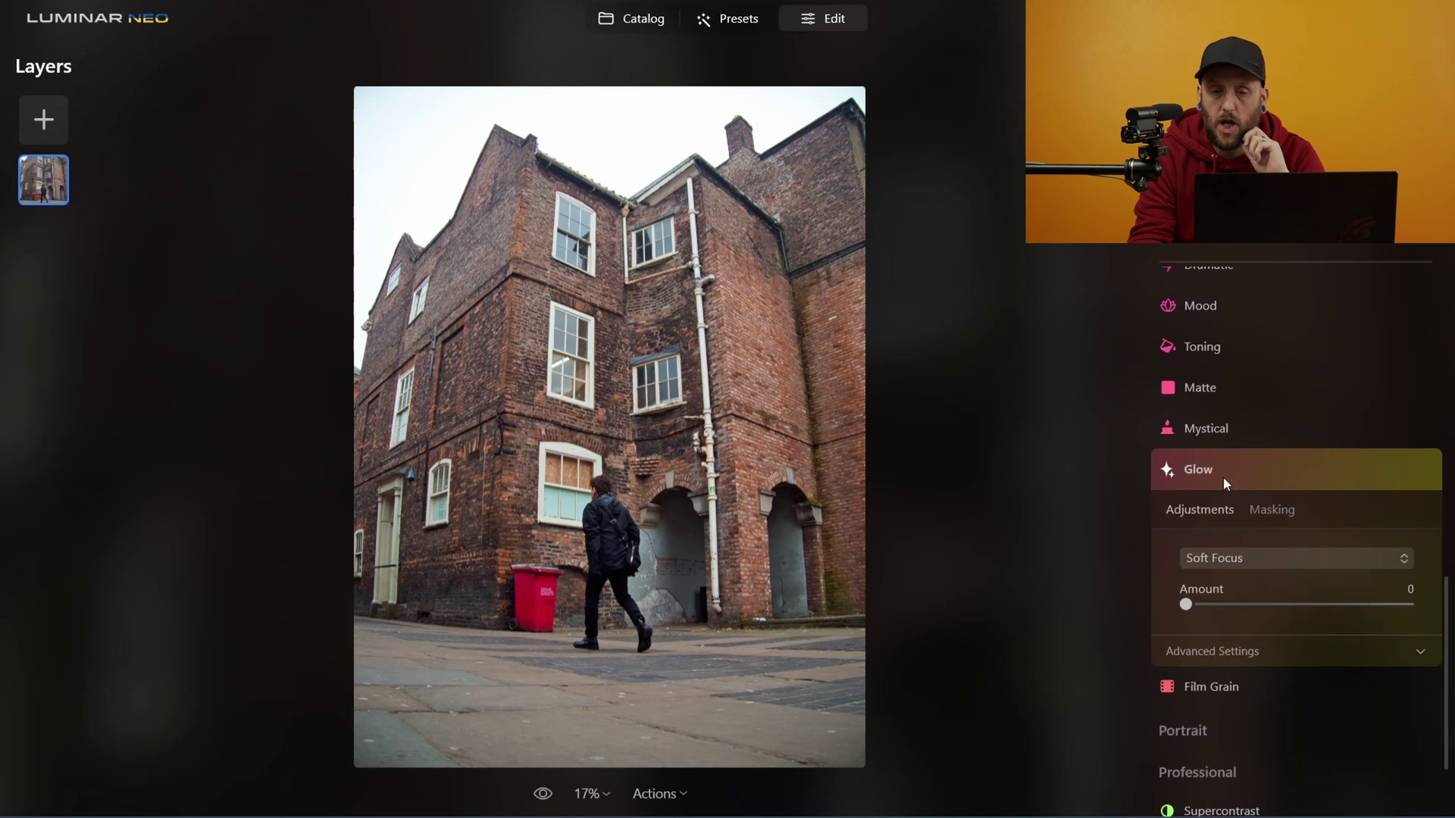
left_click(1279, 563)
left_click(1269, 651)
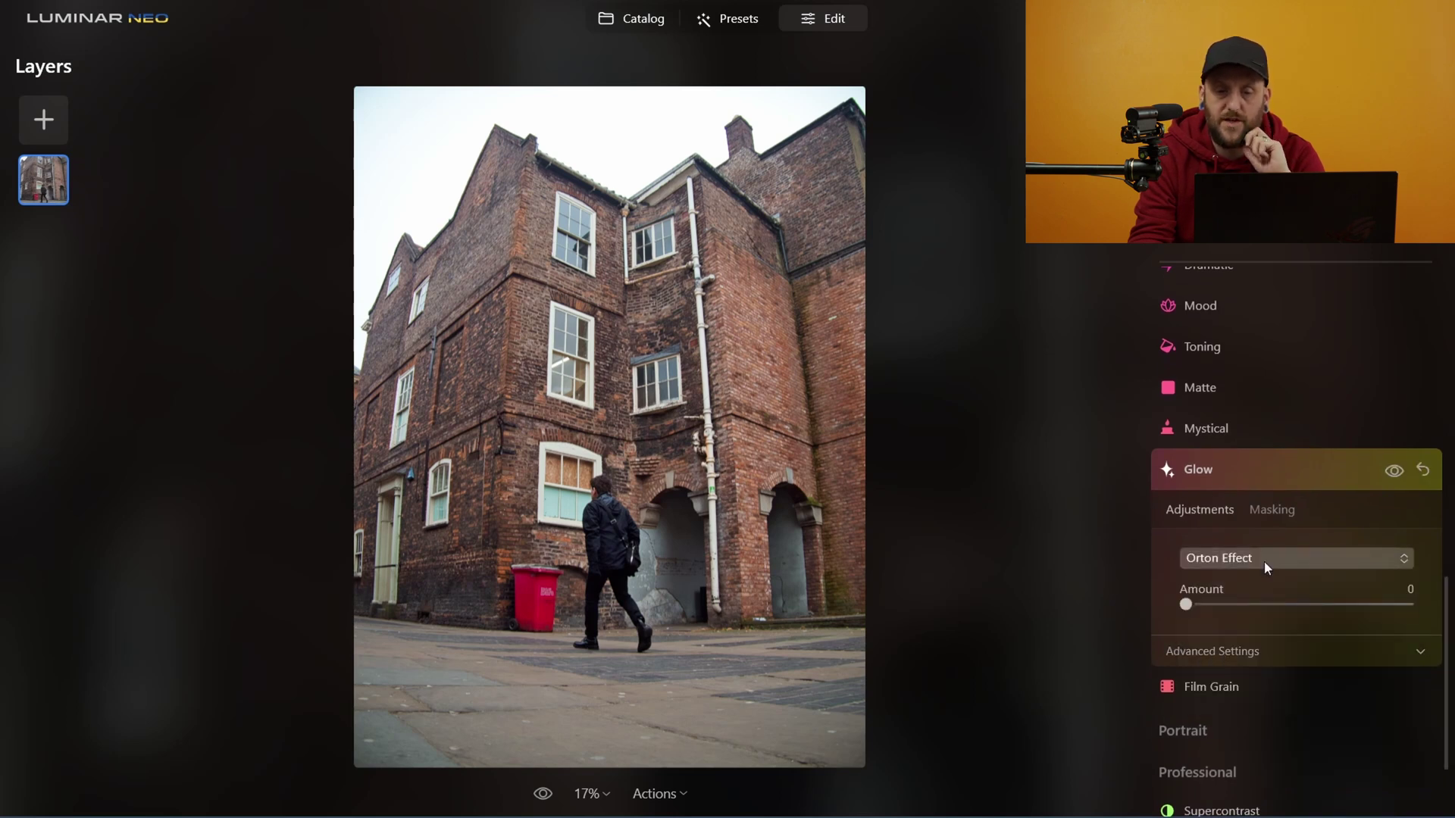
left_click_drag(1186, 604, 1205, 604)
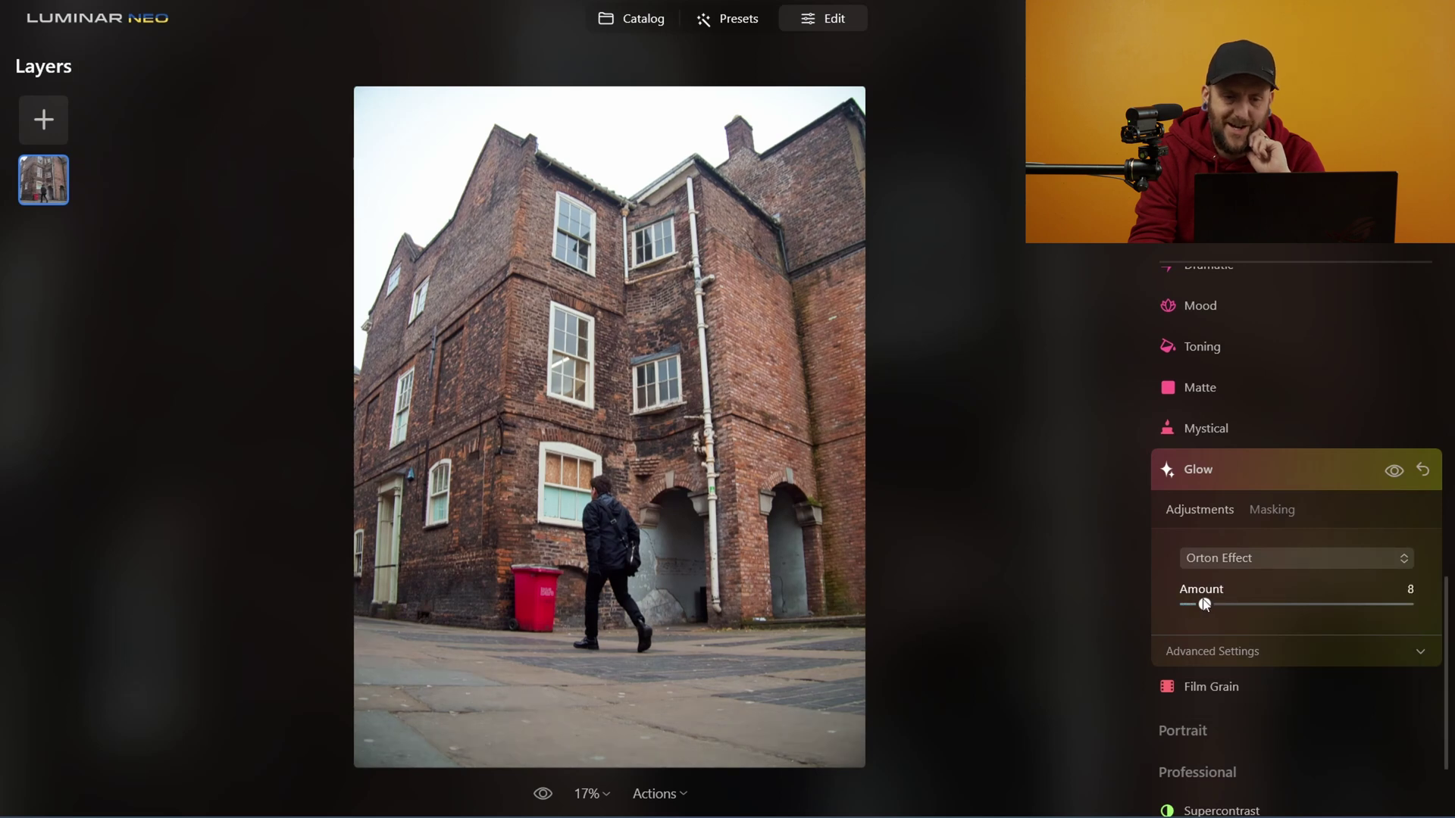
Step: Toggle the Orton glow off and on to compare, then collapse Glow
left_click(1394, 472)
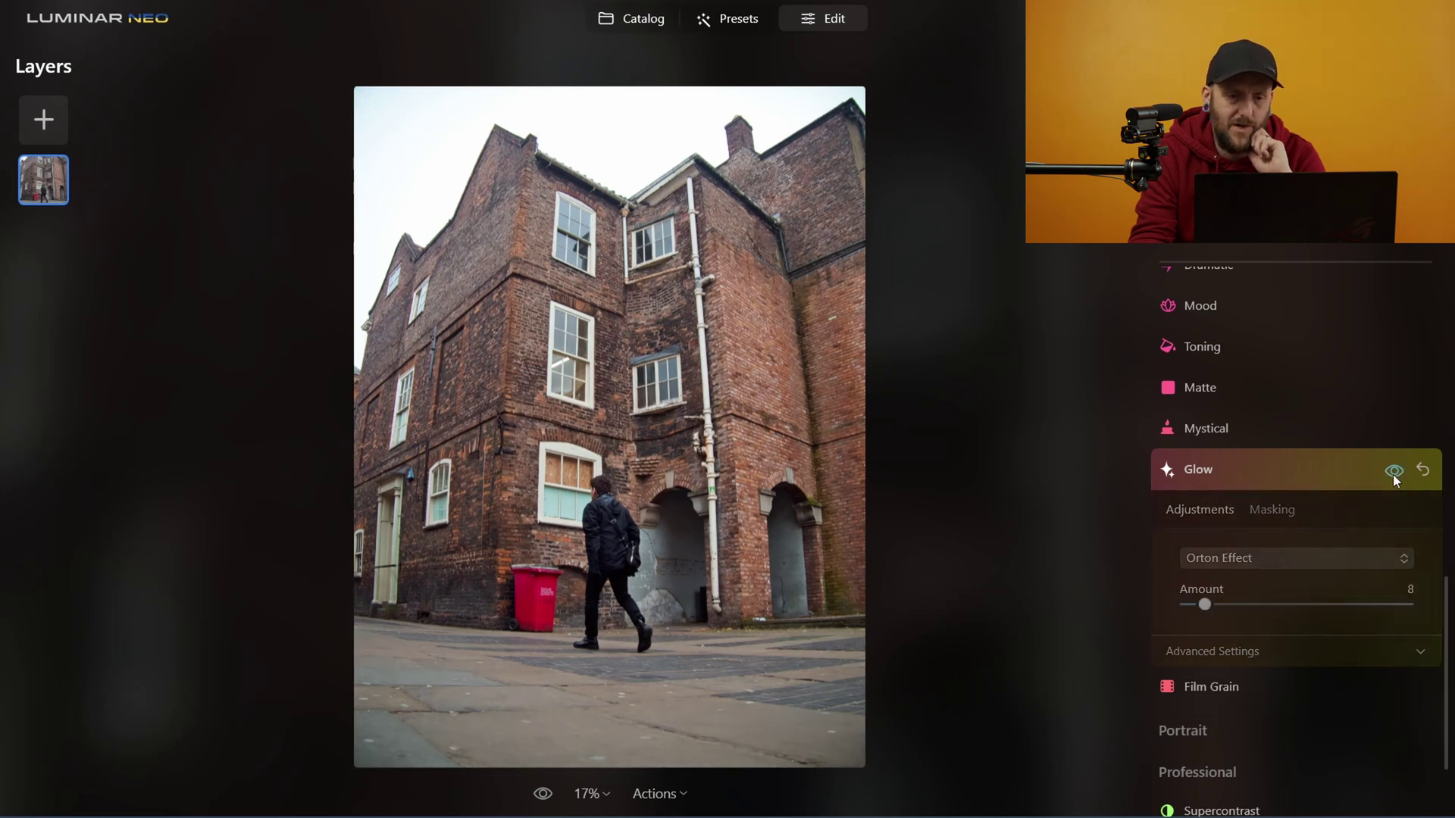
left_click(1394, 471)
left_click(1394, 471)
left_click(1394, 472)
left_click(1394, 473)
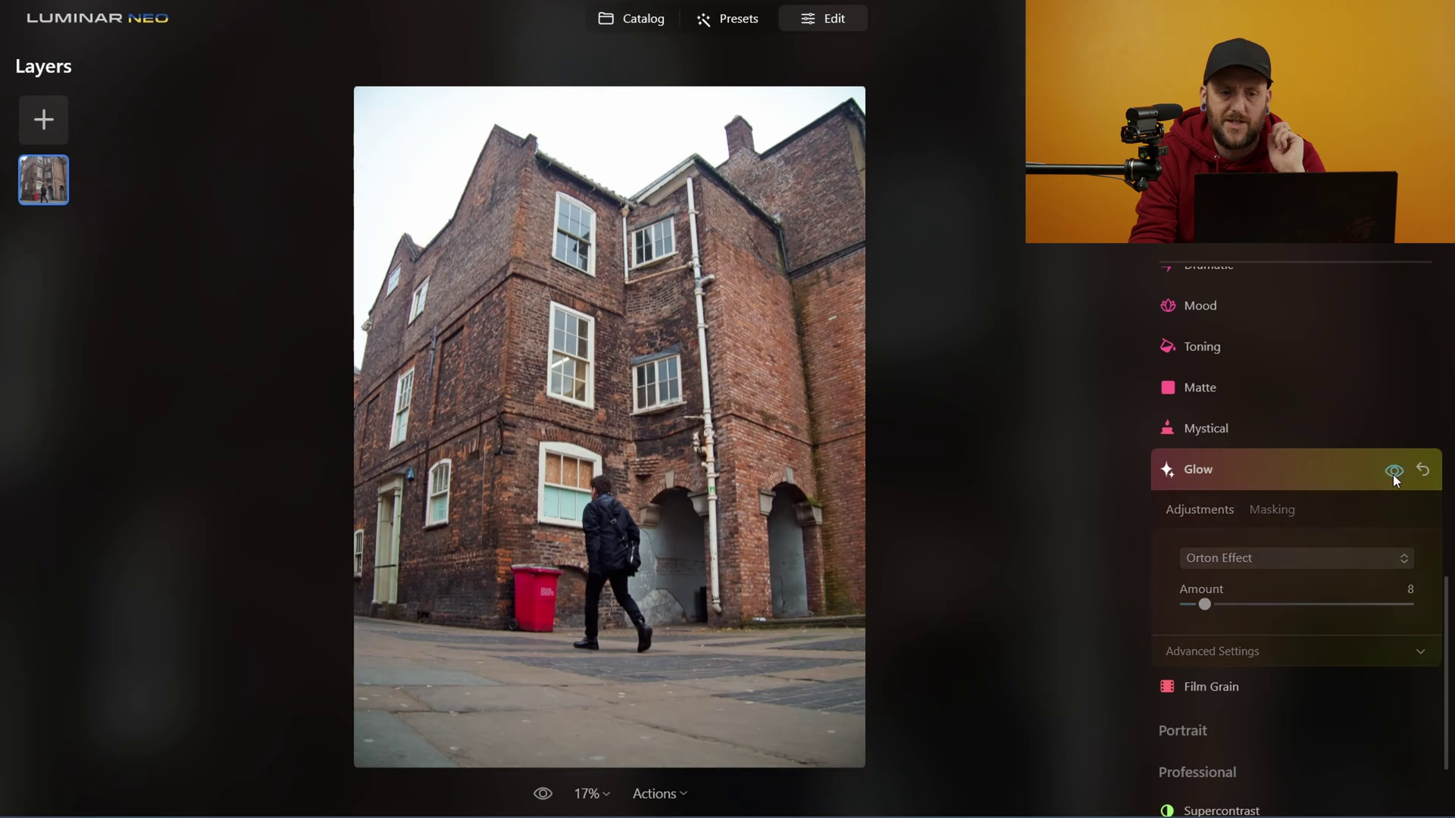
left_click(1394, 473)
left_click(1394, 473)
left_click(1393, 473)
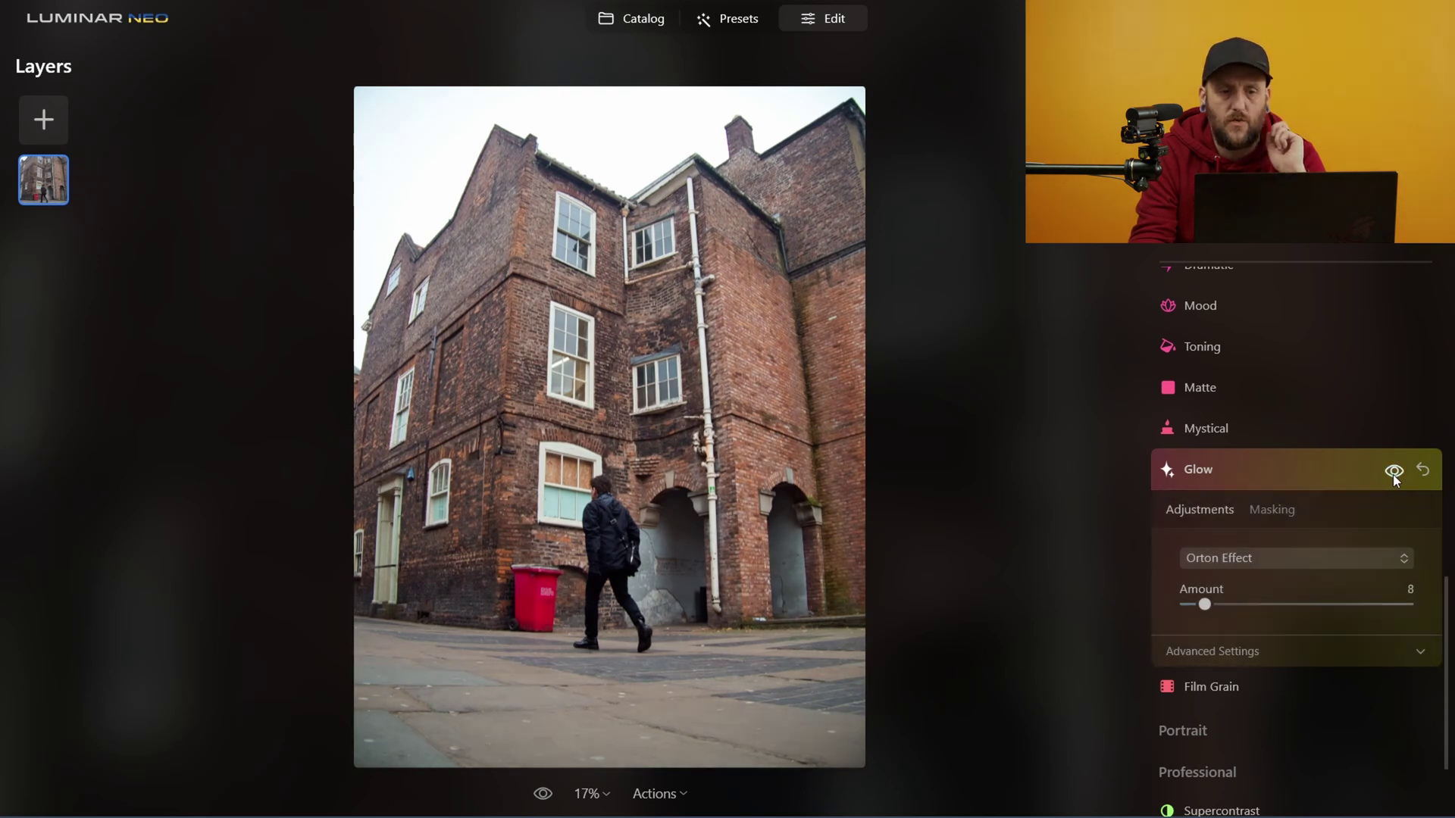
left_click(1394, 471)
left_click(1394, 471)
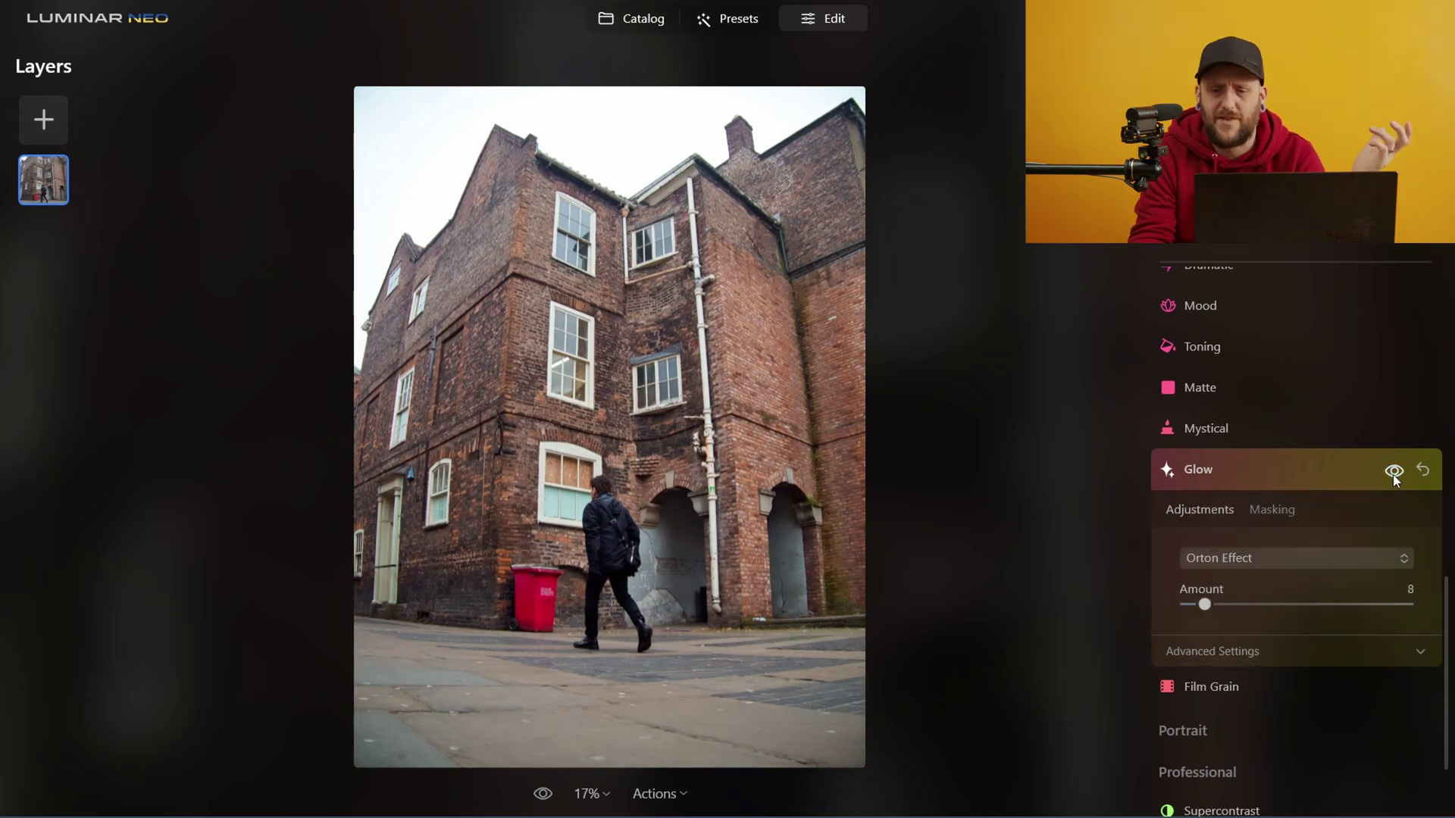
left_click(1284, 469)
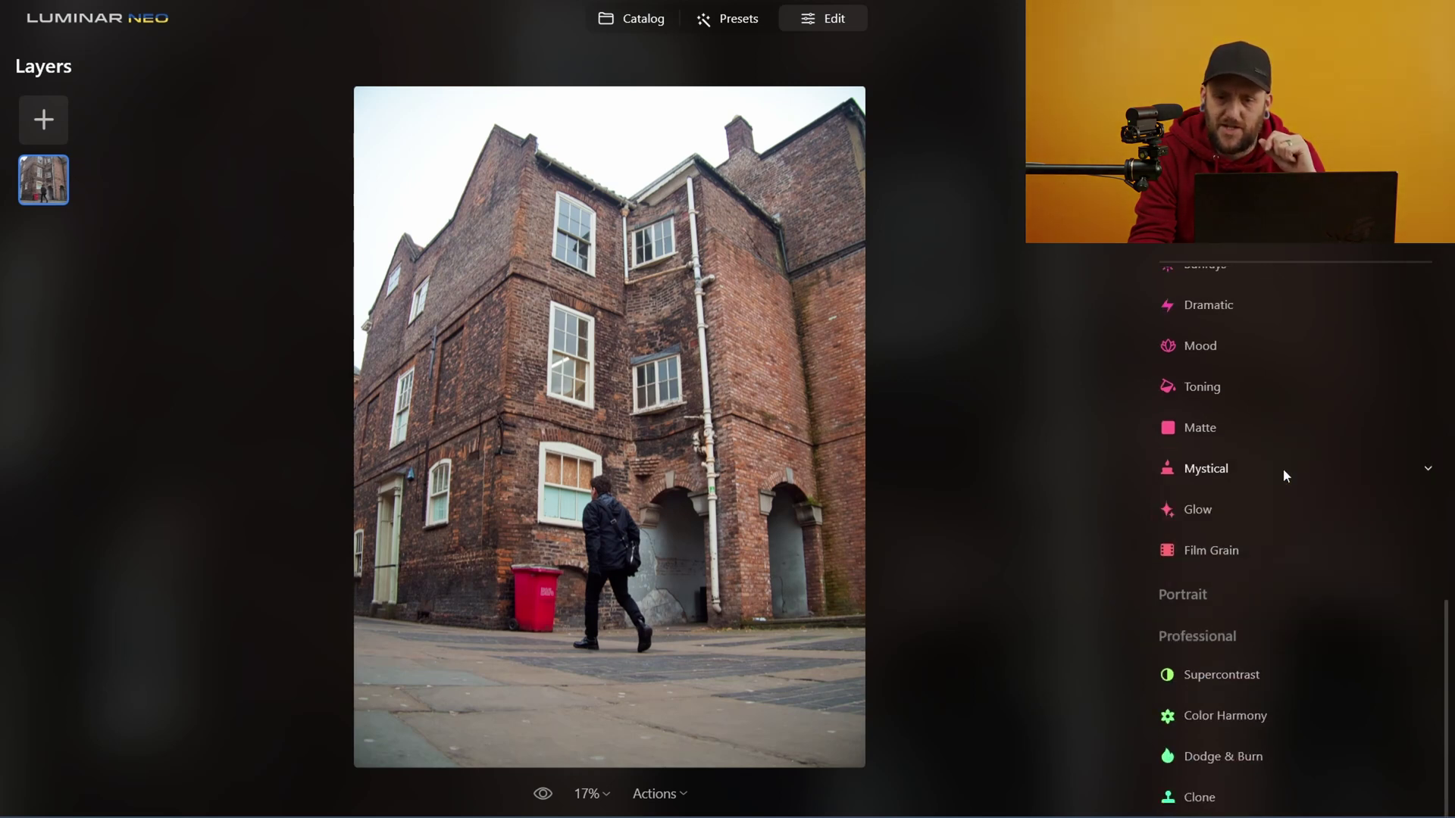
Step: Apply the Mystical effect at Amount 9 and toggle it off and on to compare
left_click(1206, 469)
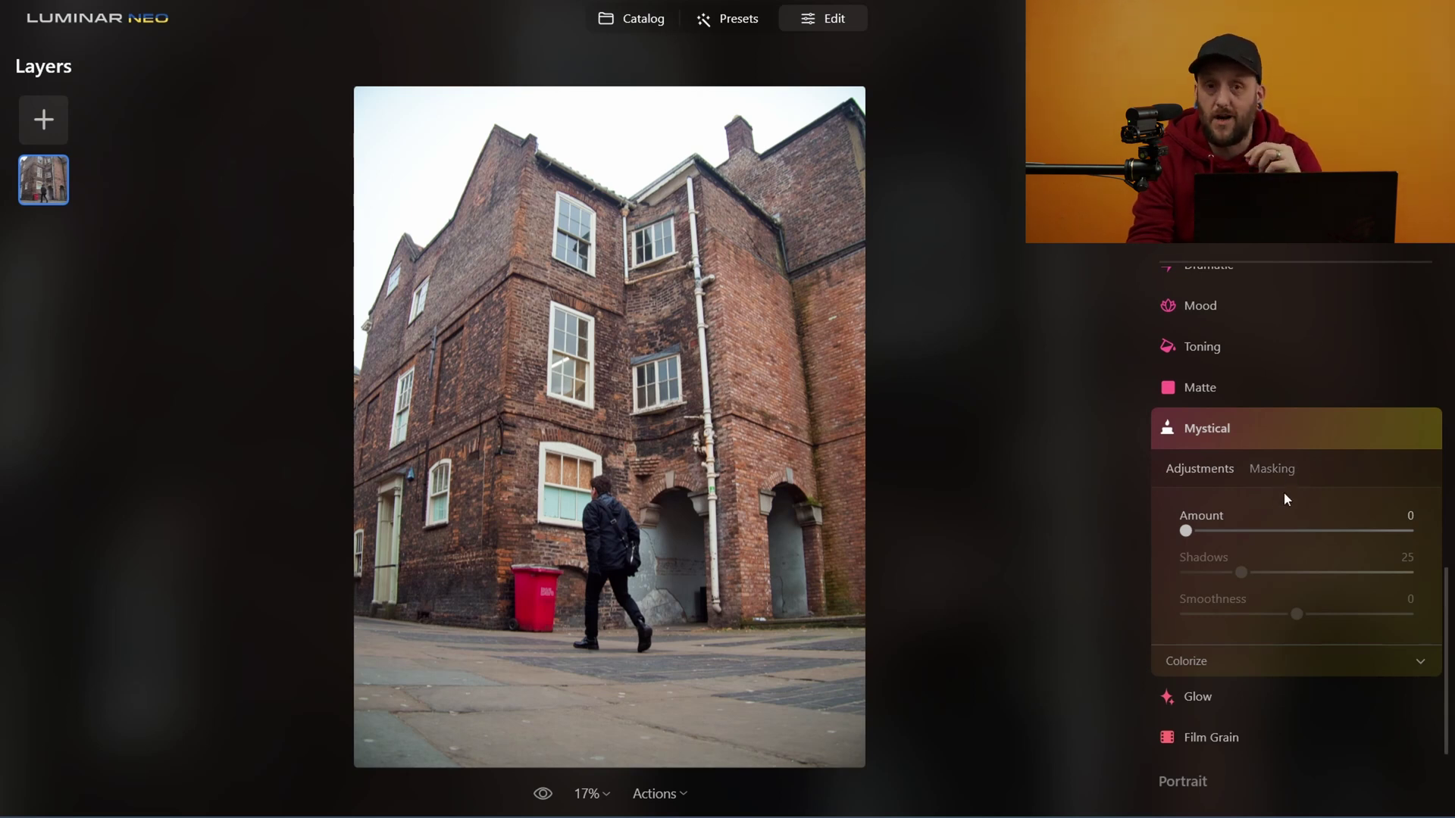
left_click_drag(1186, 531, 1220, 533)
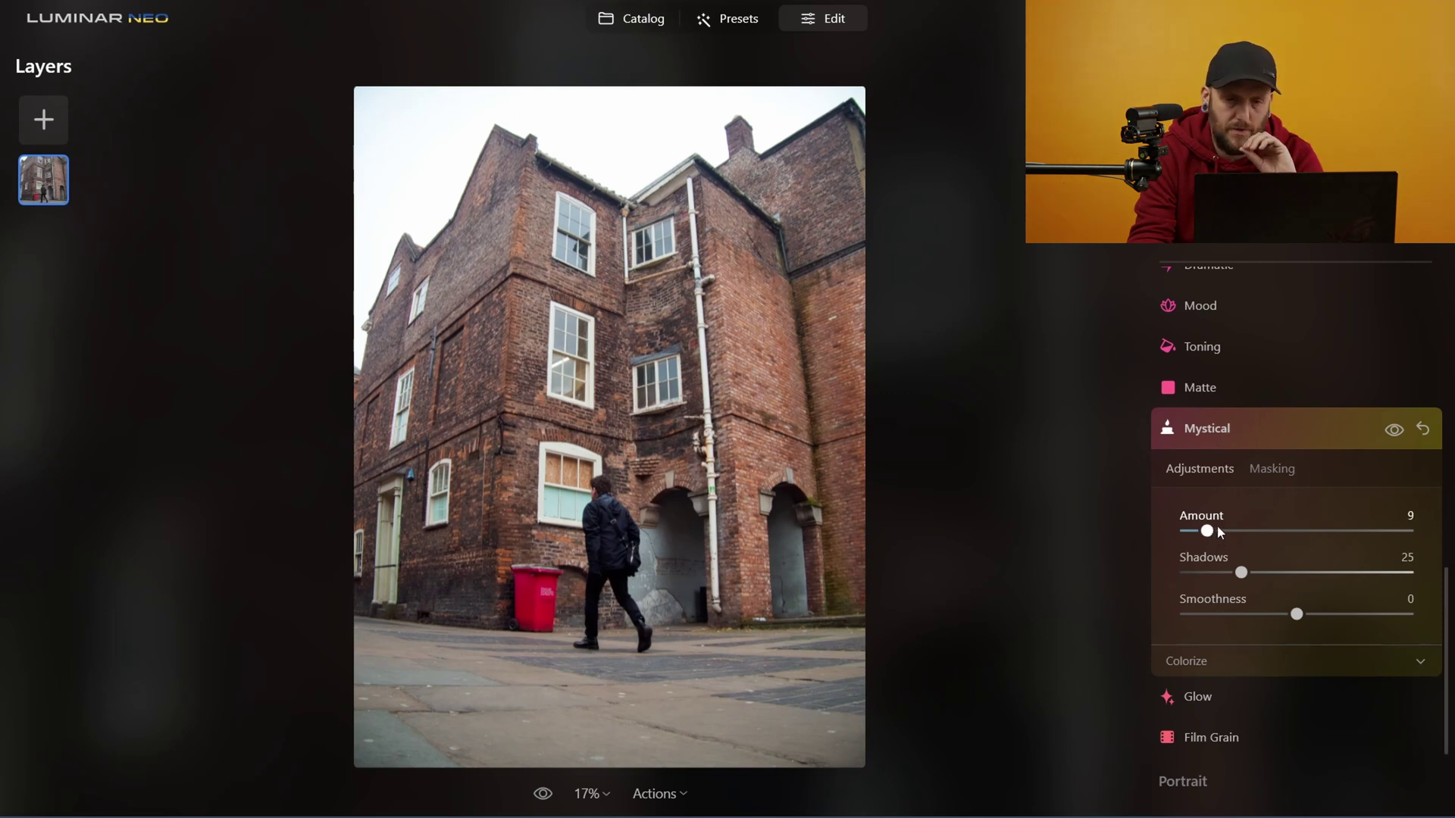
left_click(1389, 436)
left_click(1388, 433)
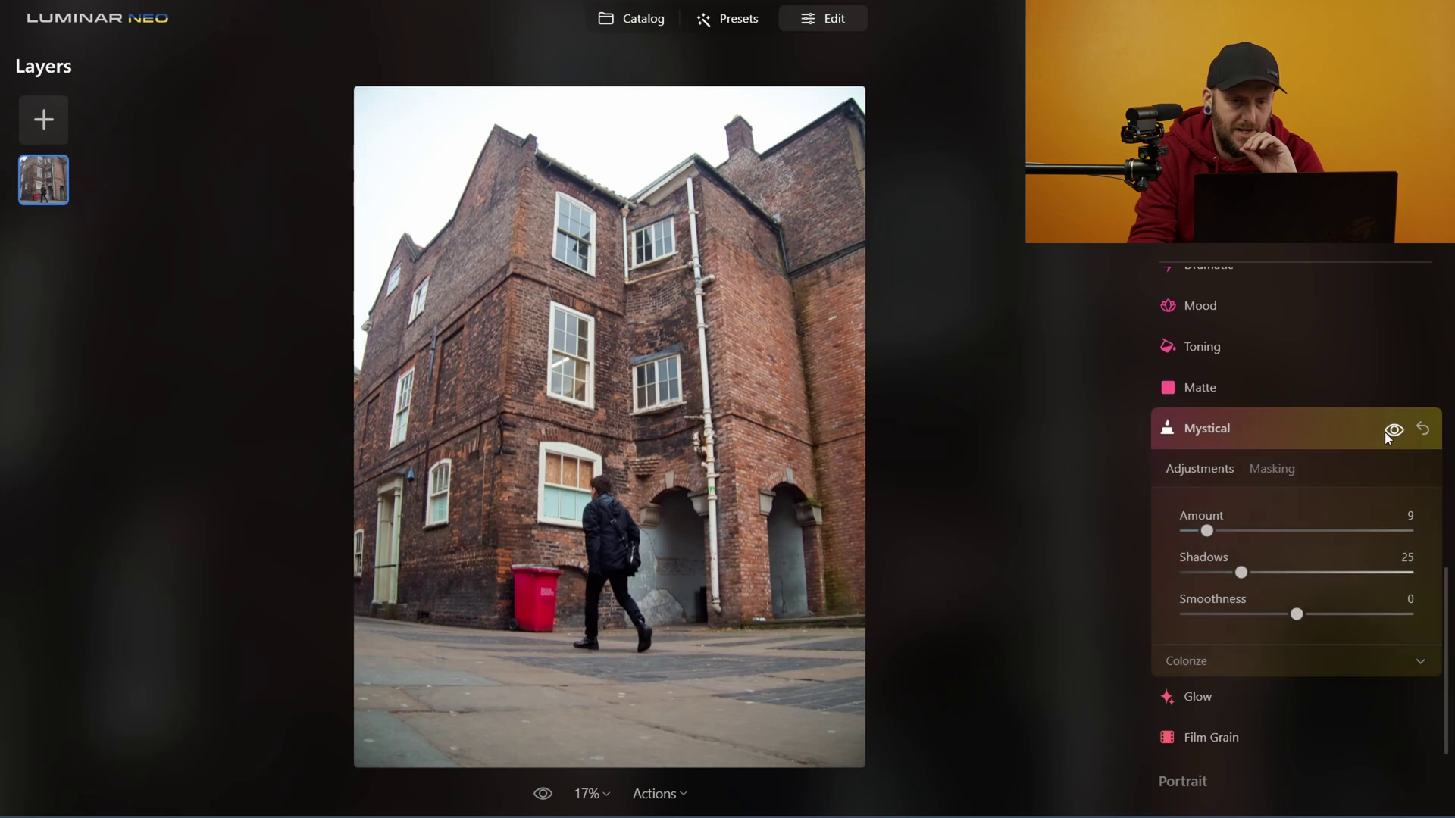
left_click(1389, 433)
left_click(1389, 434)
left_click(1388, 434)
left_click(1386, 432)
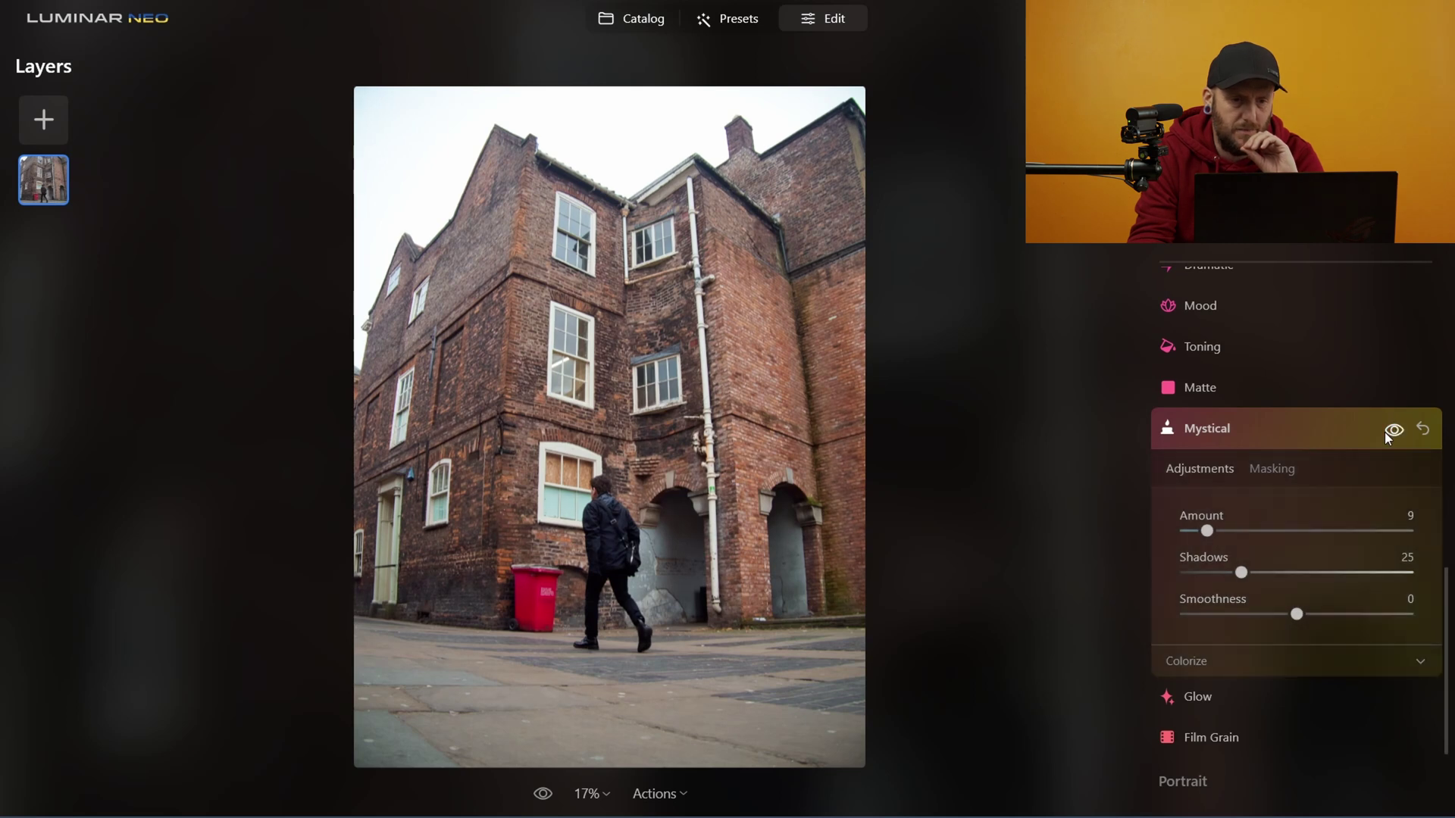
left_click(1387, 431)
left_click(1387, 432)
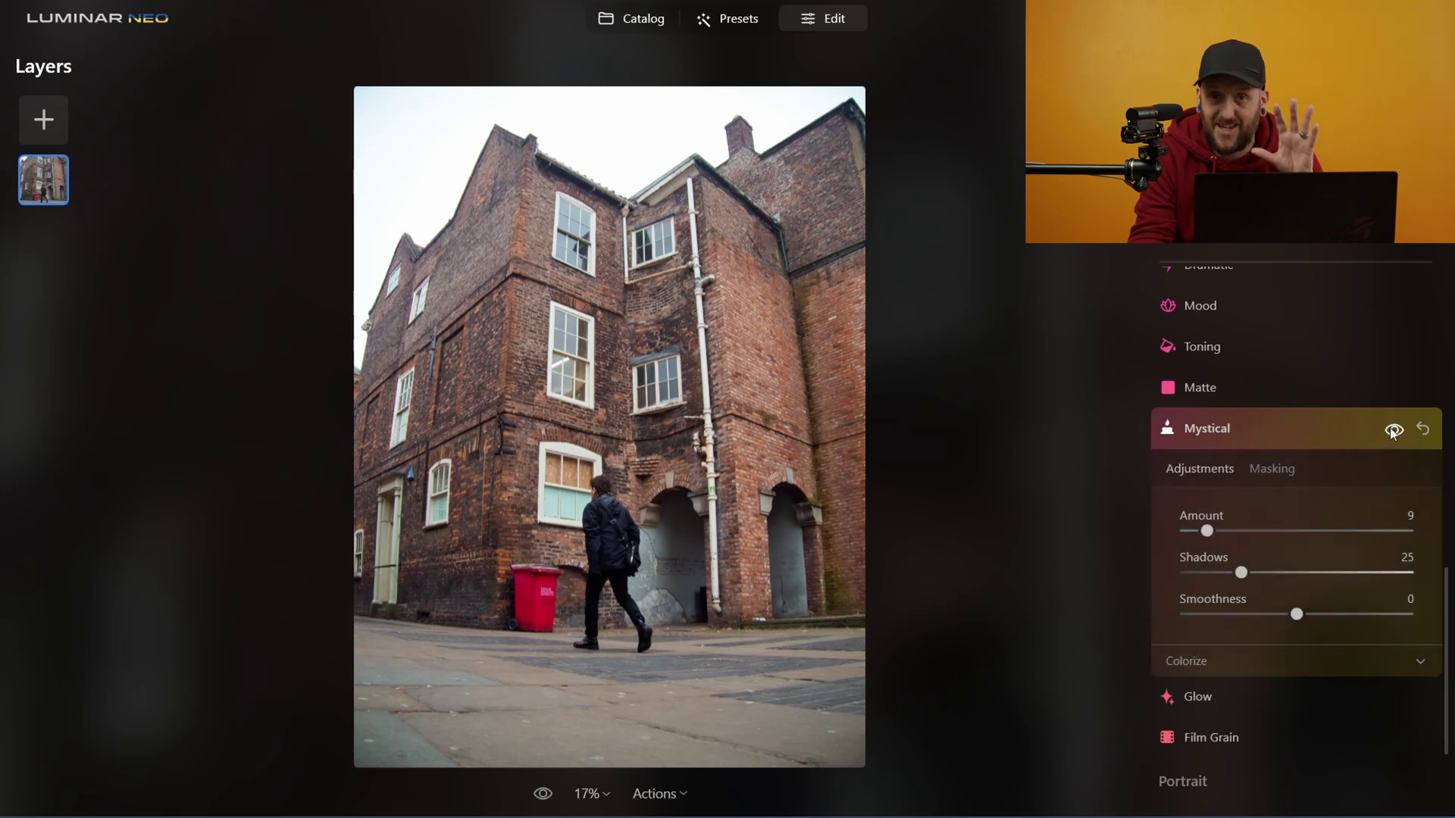
Step: Raise Mystical Shadows to 57 and compare the edit against the original photo
left_click_drag(1285, 577, 1312, 574)
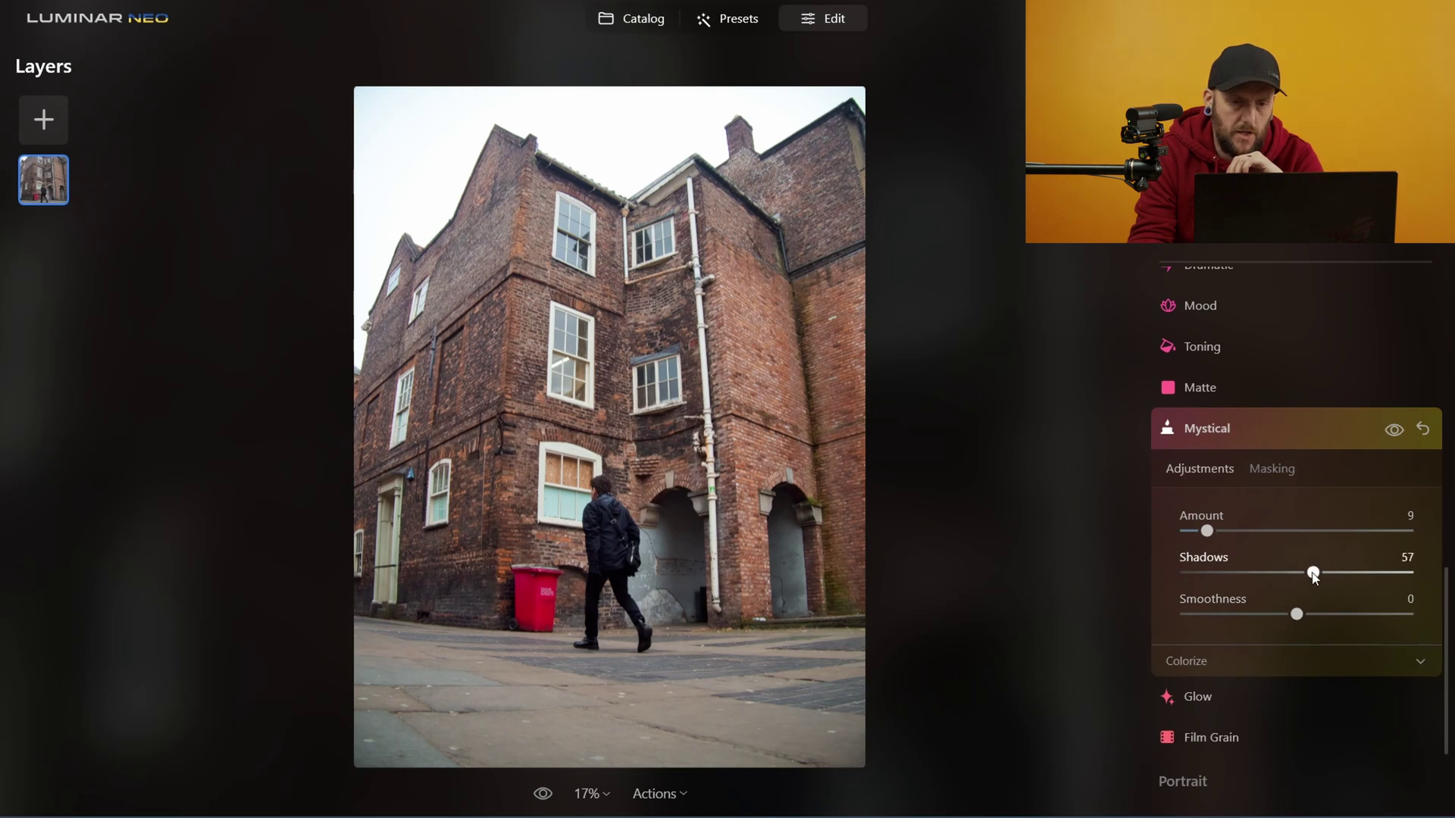
left_click(542, 794)
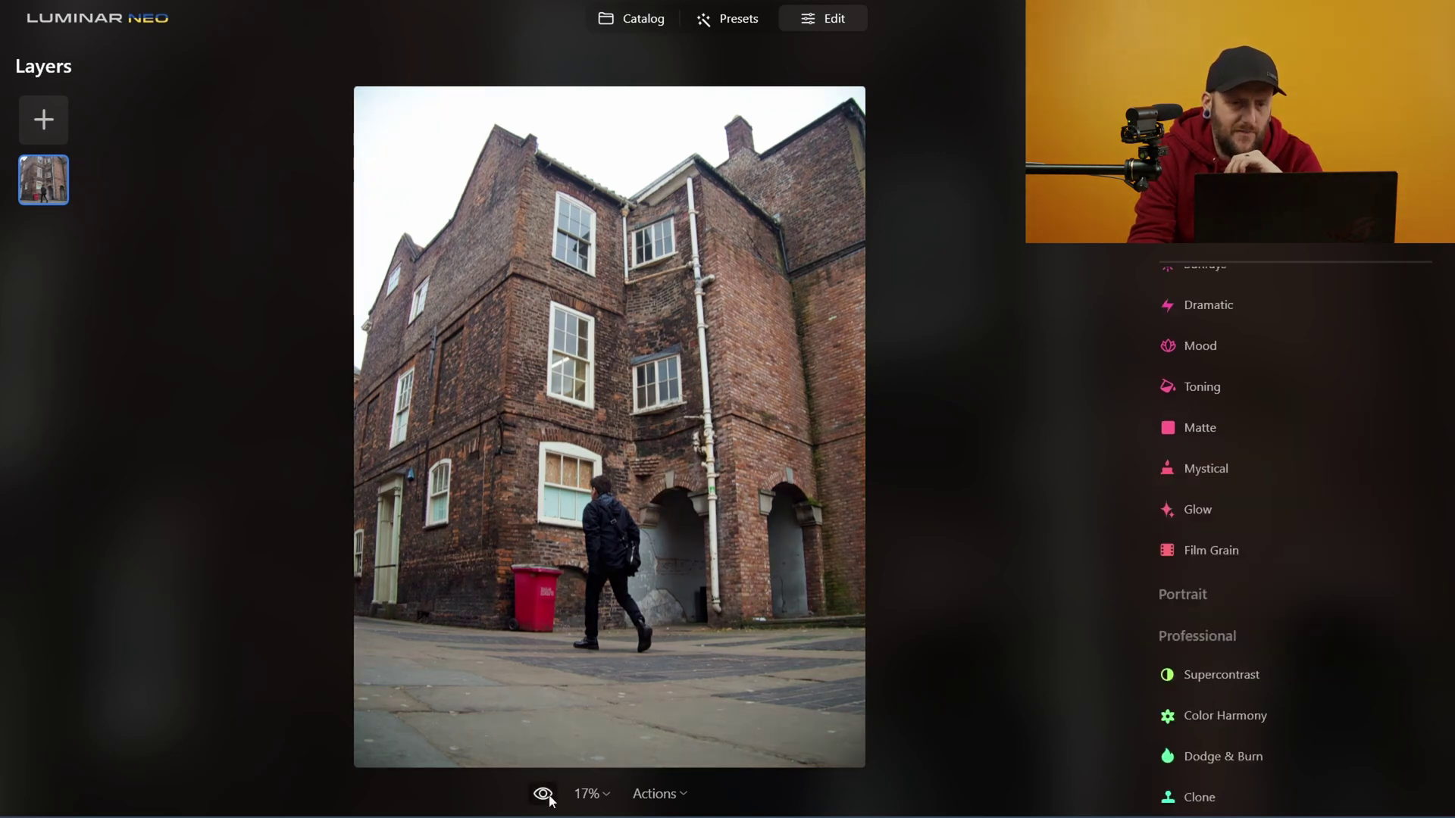
left_click(543, 794)
left_click(542, 794)
left_click(542, 794)
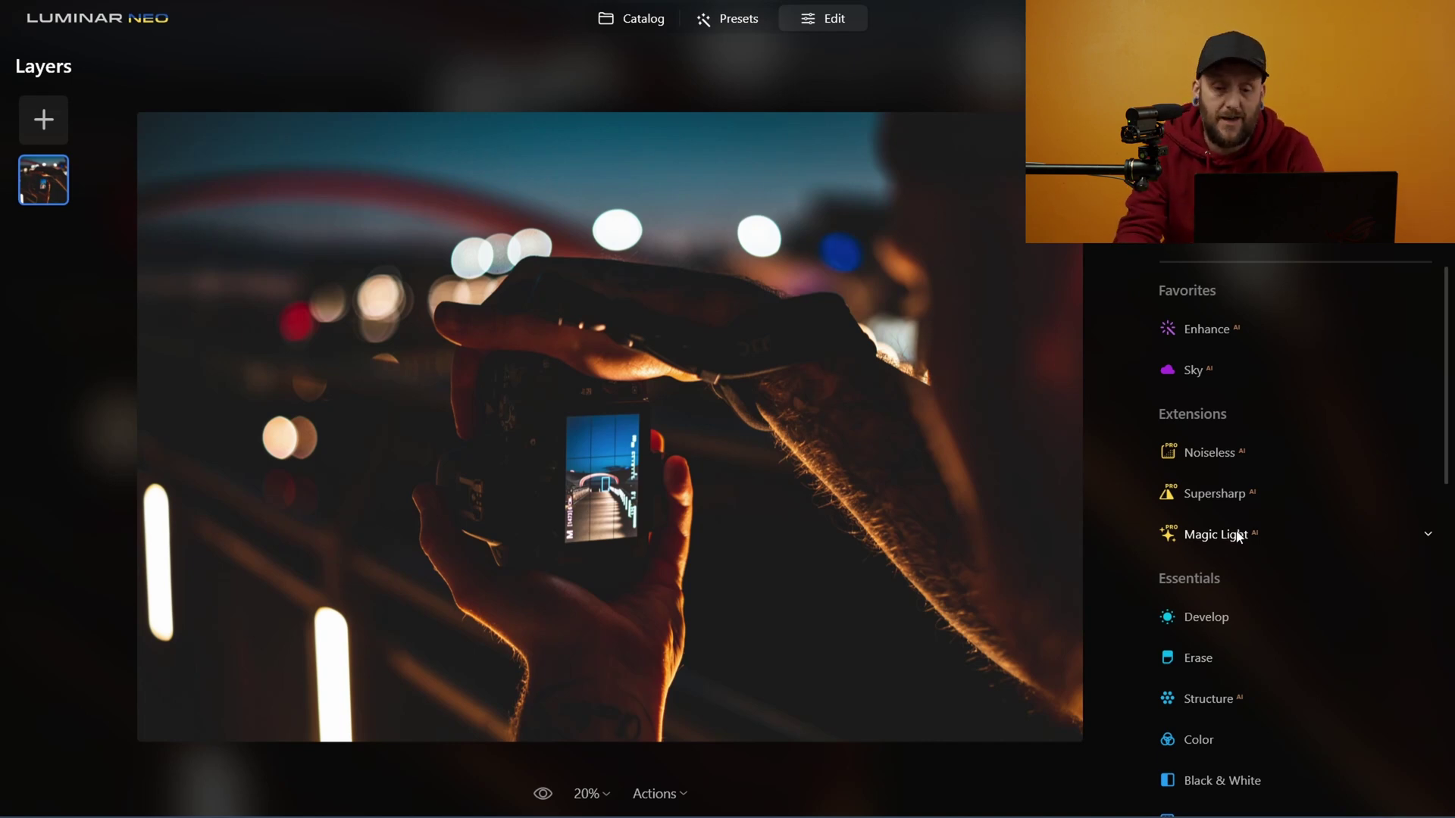
Step: Expand Magic Light and add star beams at Intensity 39, Size 19, Beam Width 21, Glow 6
left_click(1229, 536)
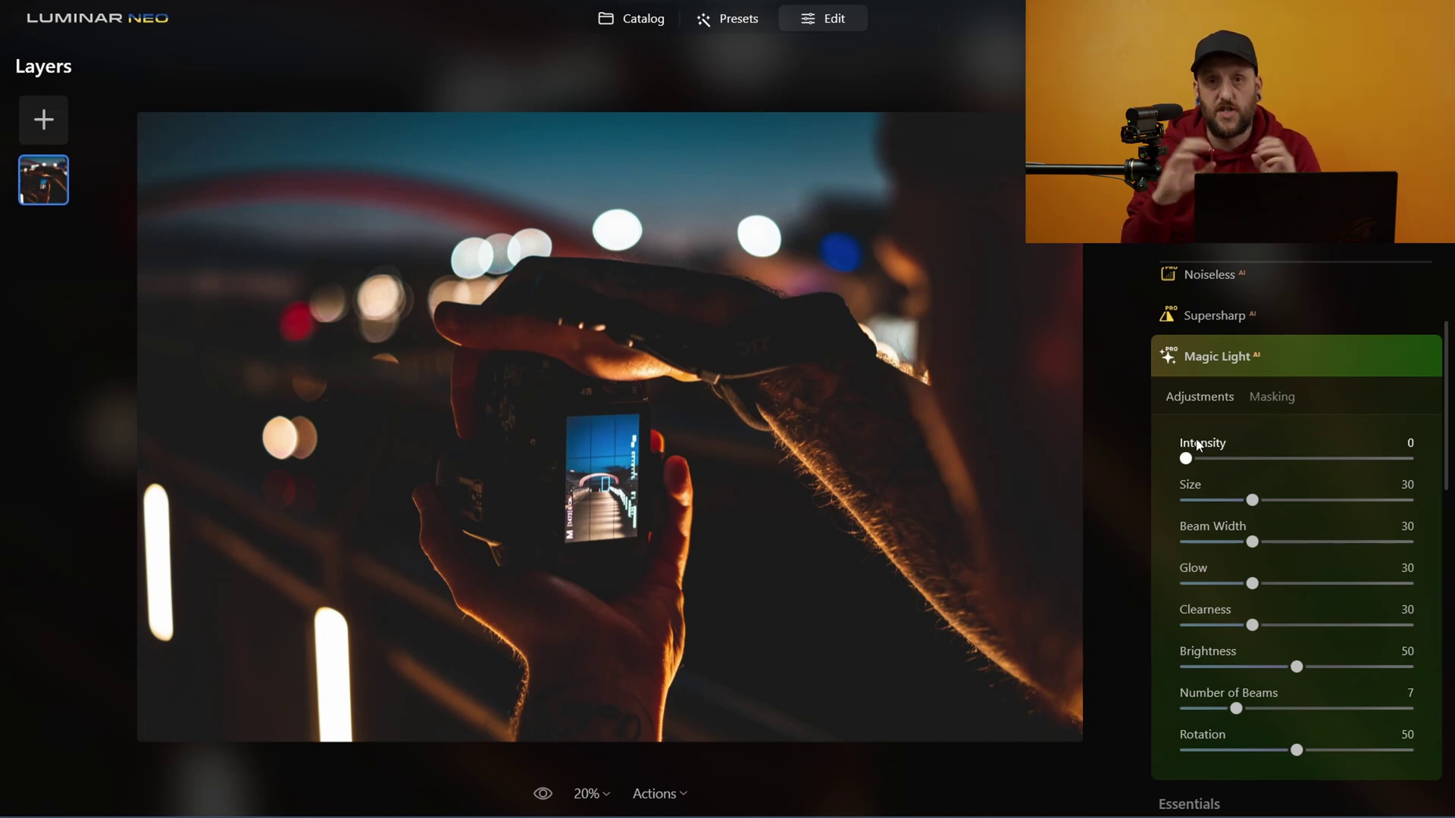
left_click_drag(1188, 458, 1323, 460)
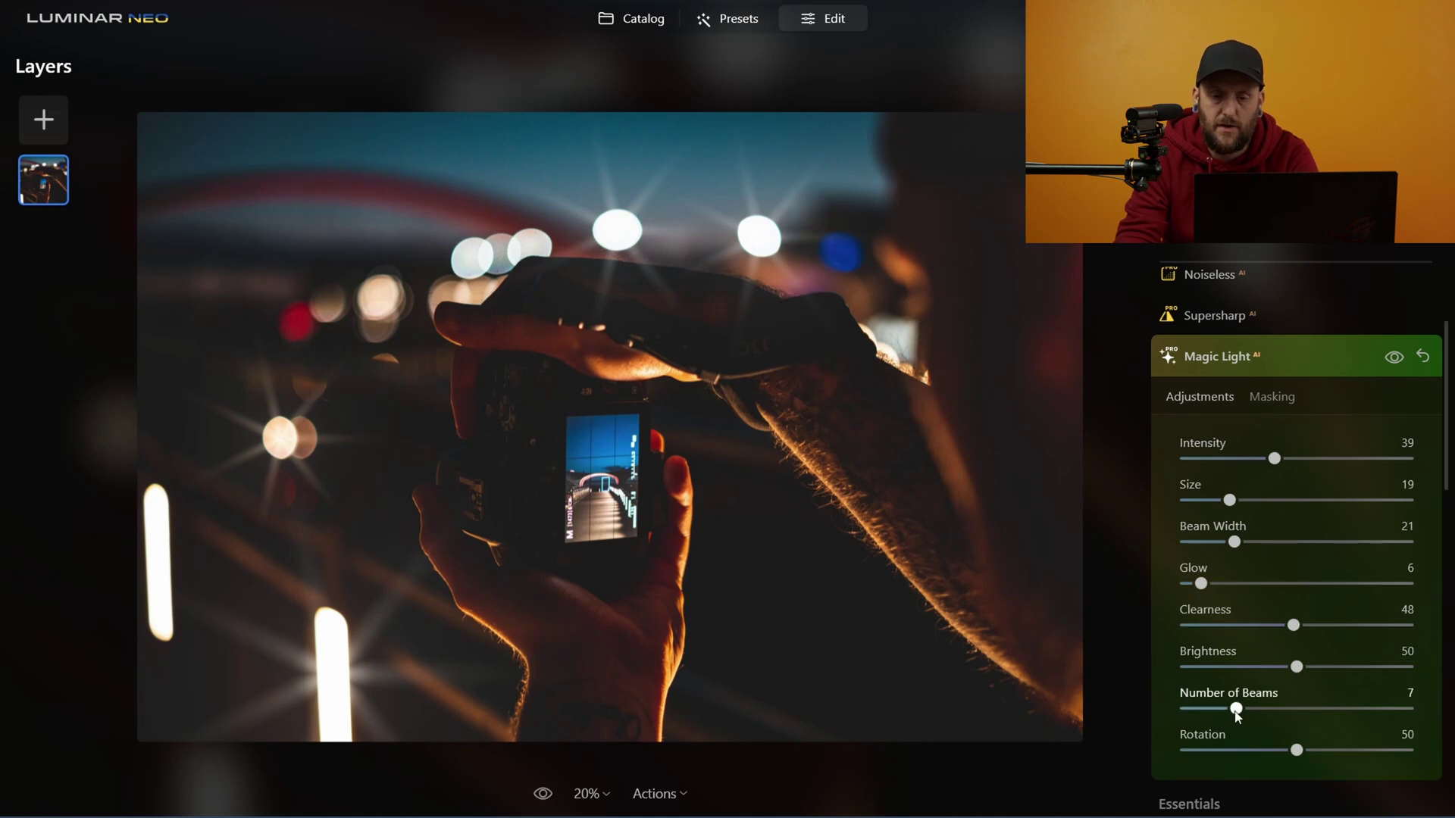
Step: Turn the Magic Light beams into 2-beam streaks with Intensity 77, Beam Width 13, Clearness 55, Size 53
left_click_drag(1236, 709, 1164, 702)
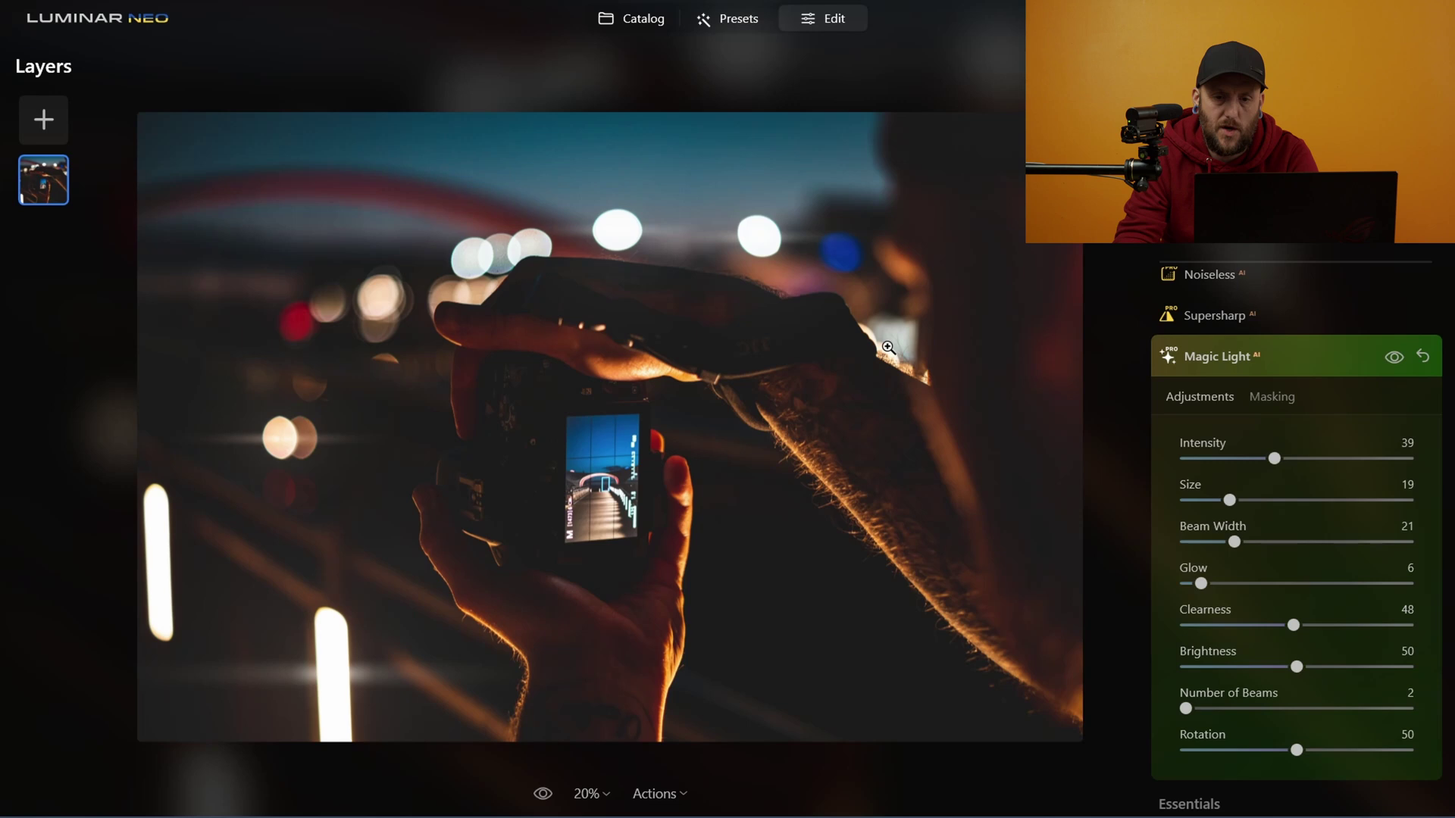
left_click_drag(1279, 459, 1357, 457)
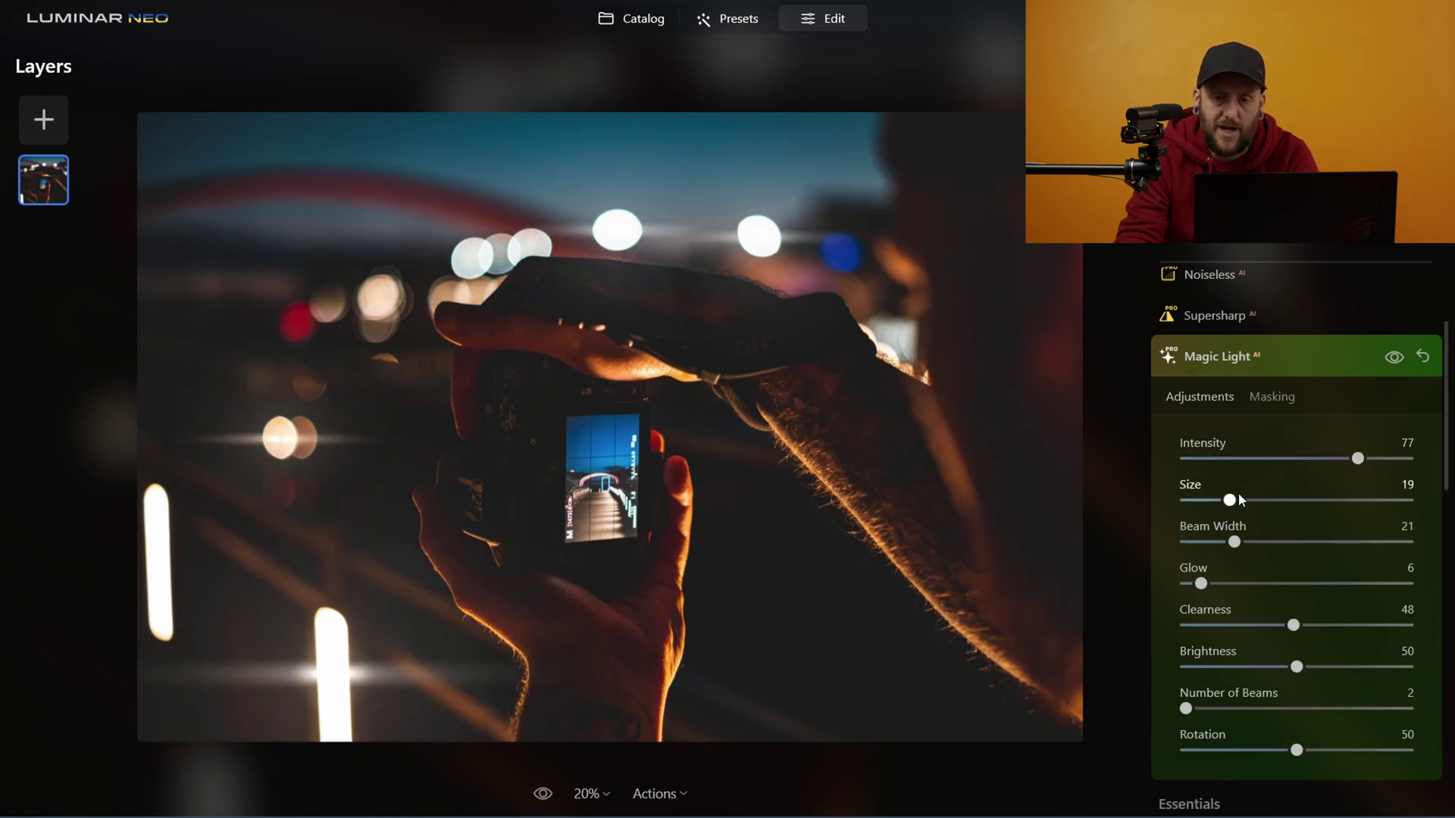
left_click_drag(1235, 542, 1221, 544)
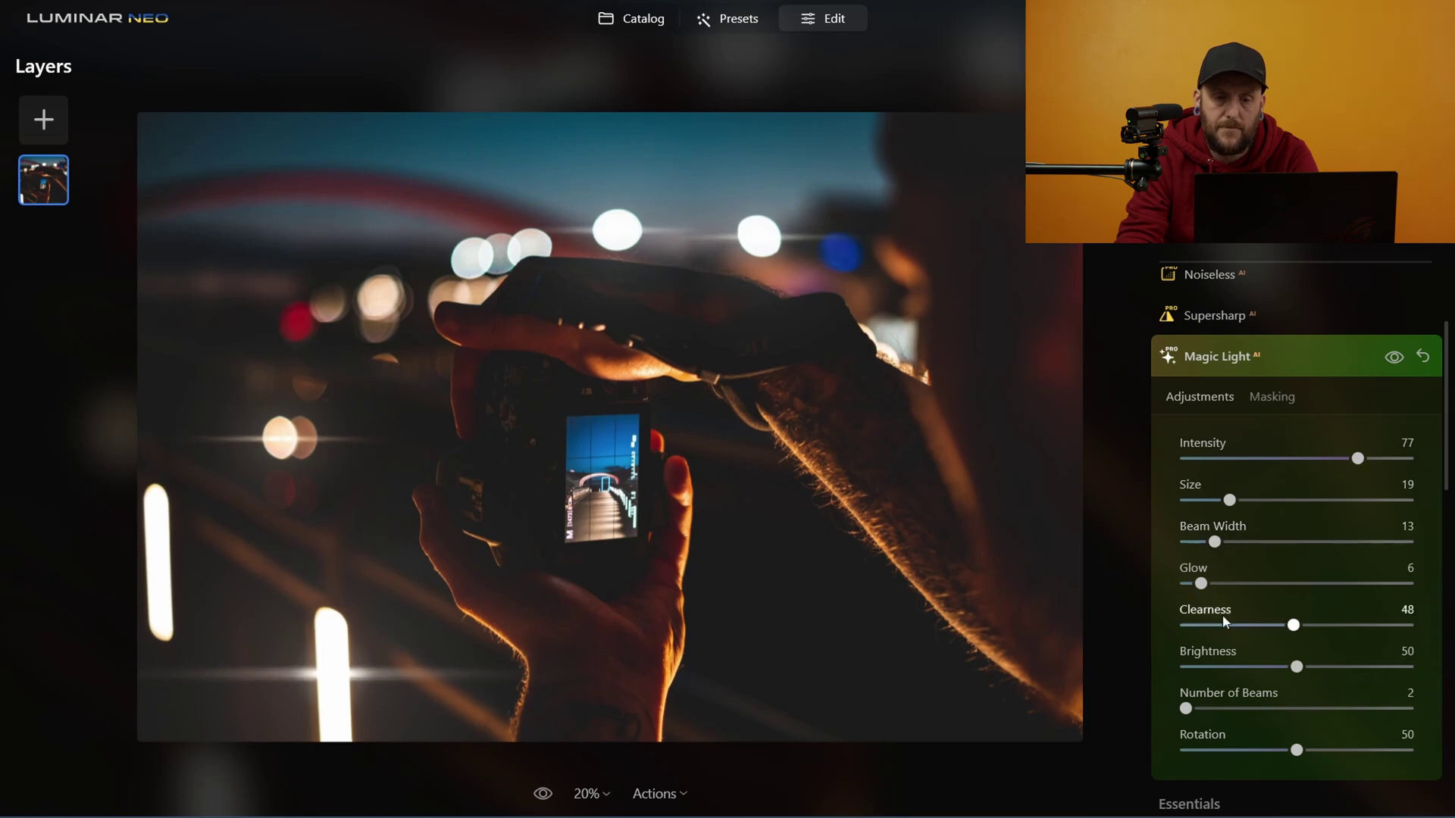
left_click_drag(1294, 626, 1342, 667)
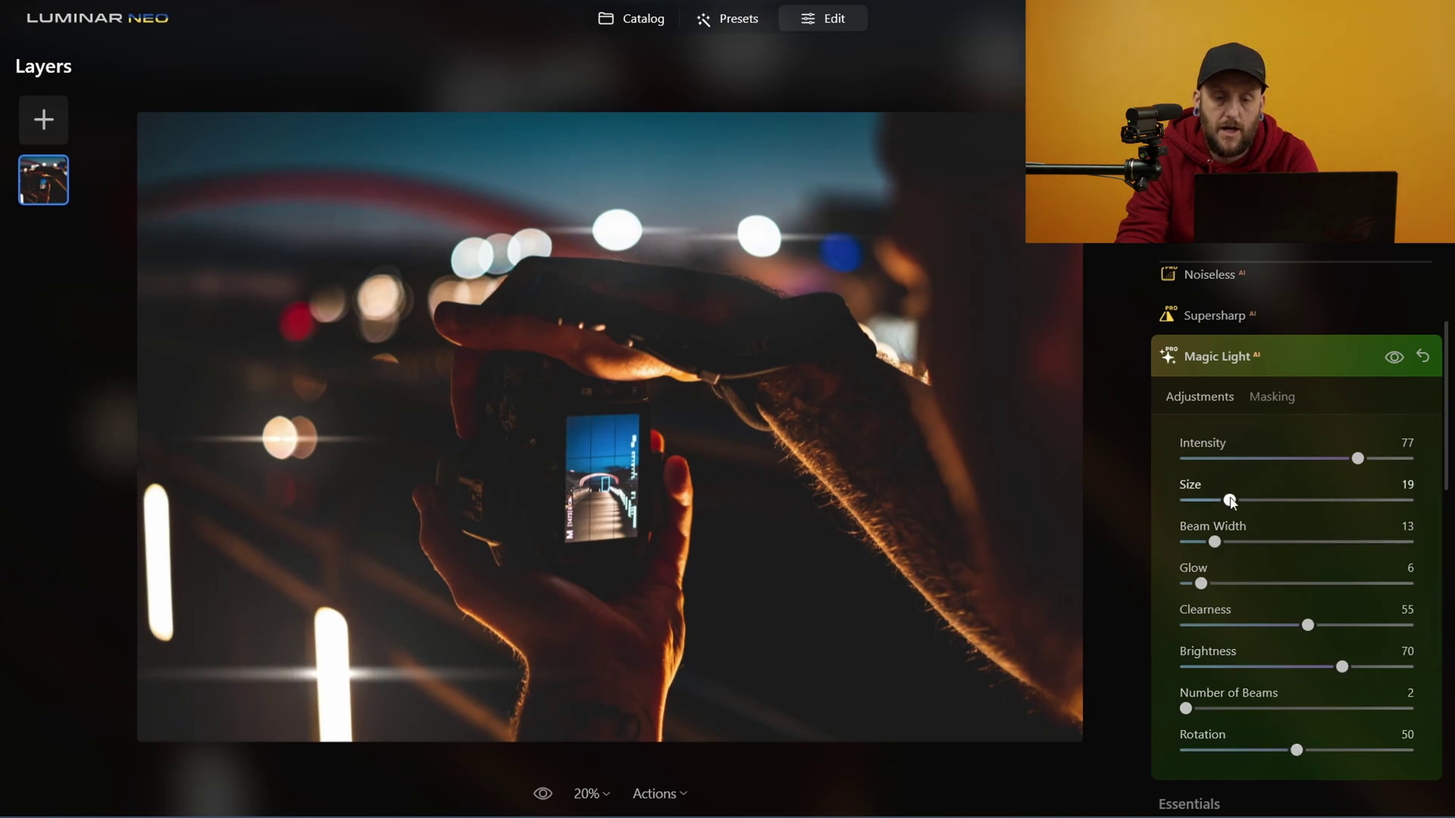
left_click_drag(1229, 500, 1305, 505)
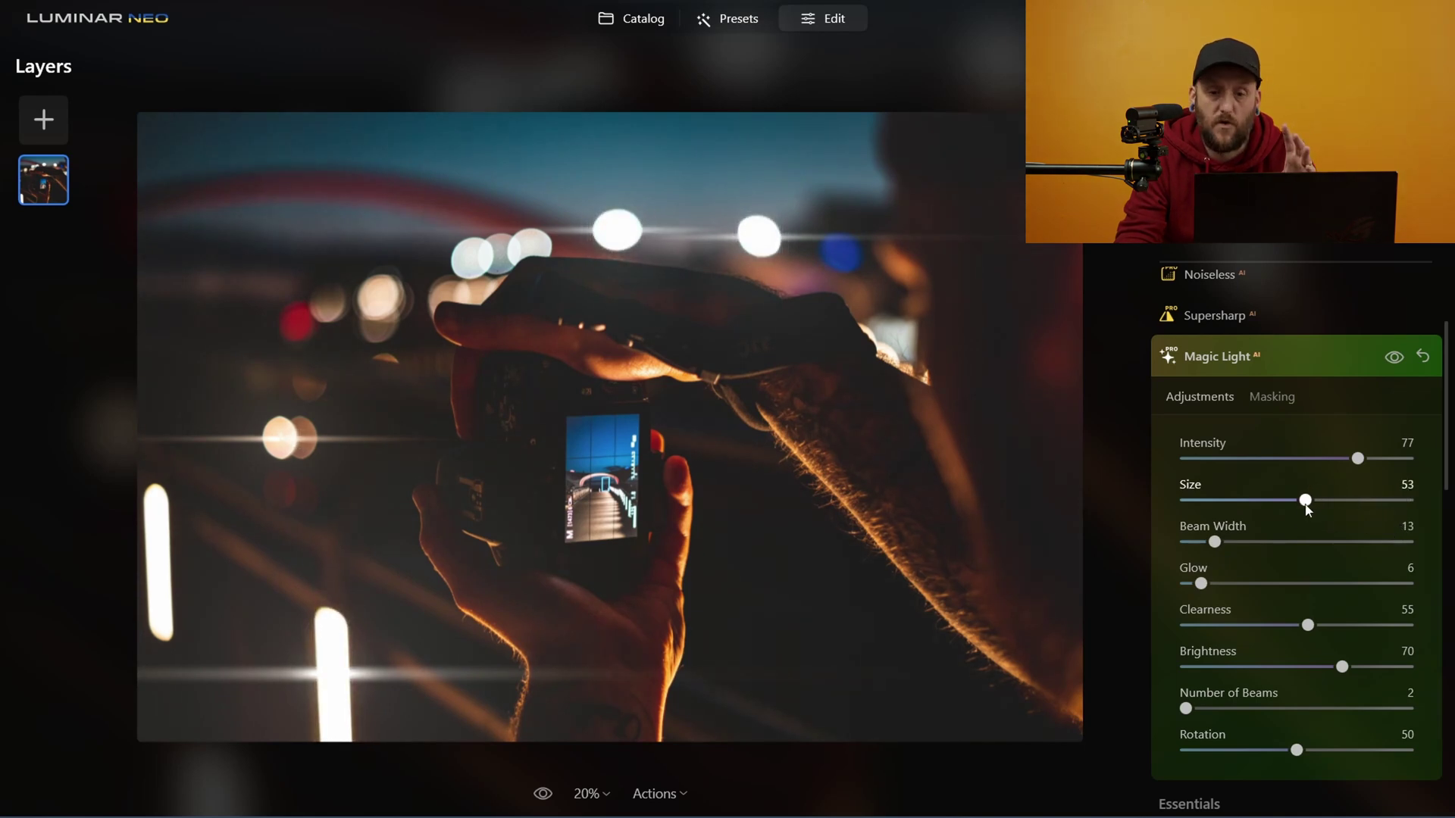